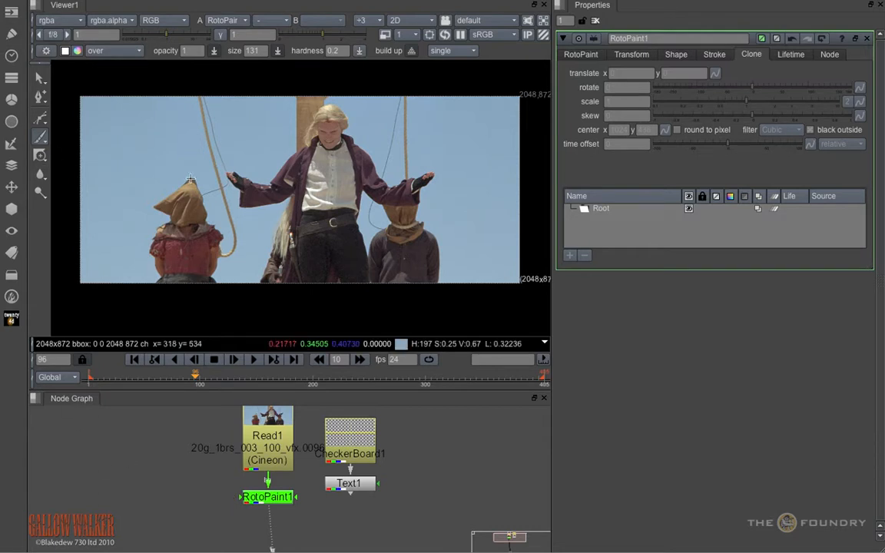
pyautogui.click(44, 142)
pyautogui.click(45, 157)
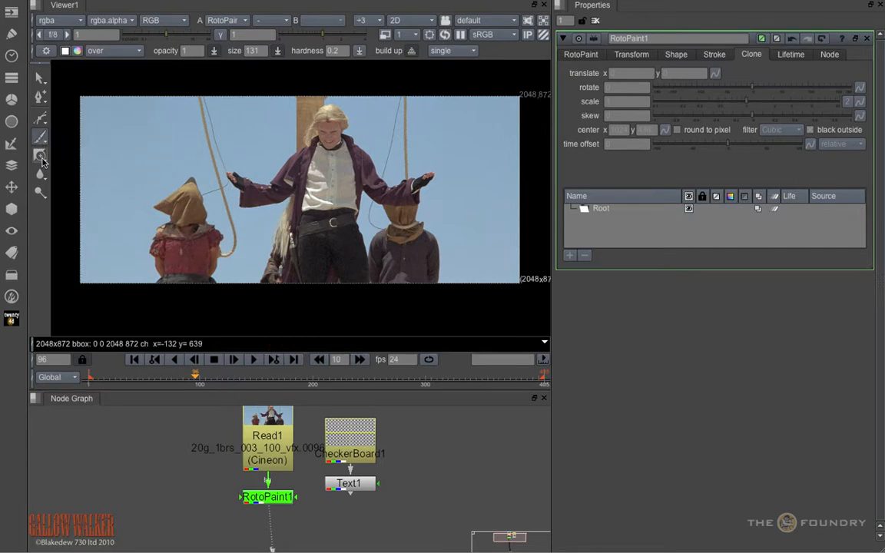
pyautogui.click(43, 161)
pyautogui.click(43, 178)
pyautogui.click(44, 180)
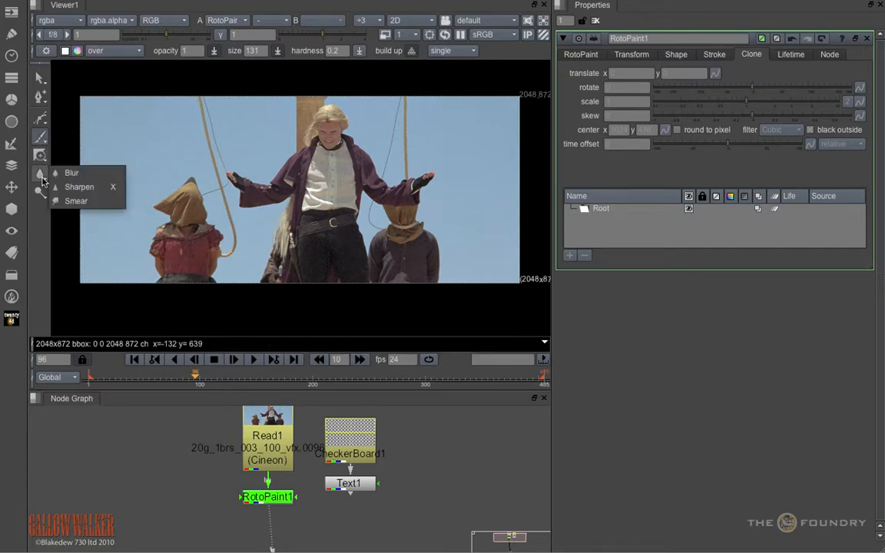
pyautogui.click(43, 194)
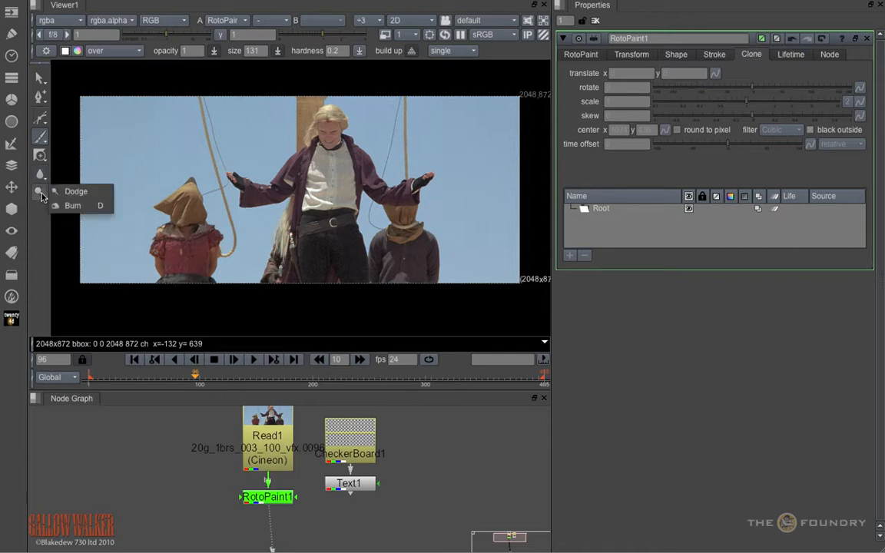
# Step: Paint three vertical white brush strokes over the sky and the hooded figure in the red dress
pyautogui.click(46, 139)
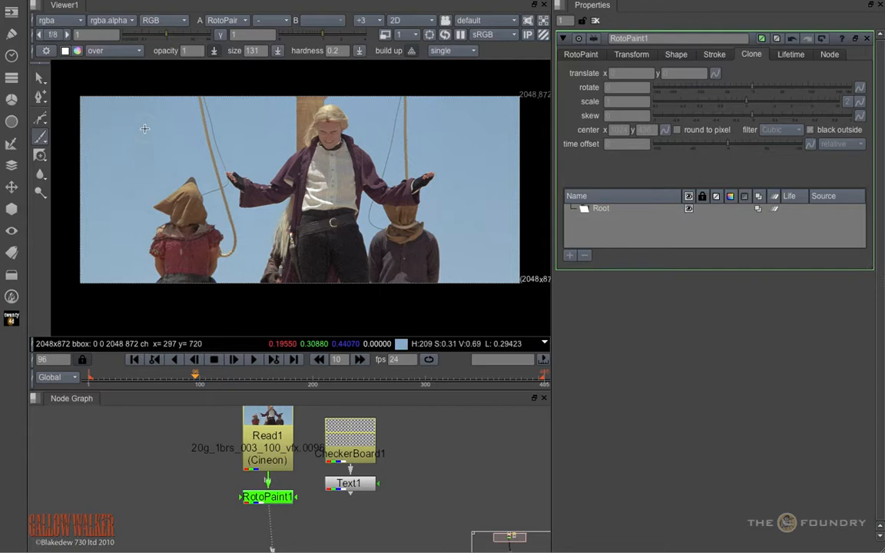
pyautogui.moveTo(146, 123); pyautogui.dragTo(142, 208)
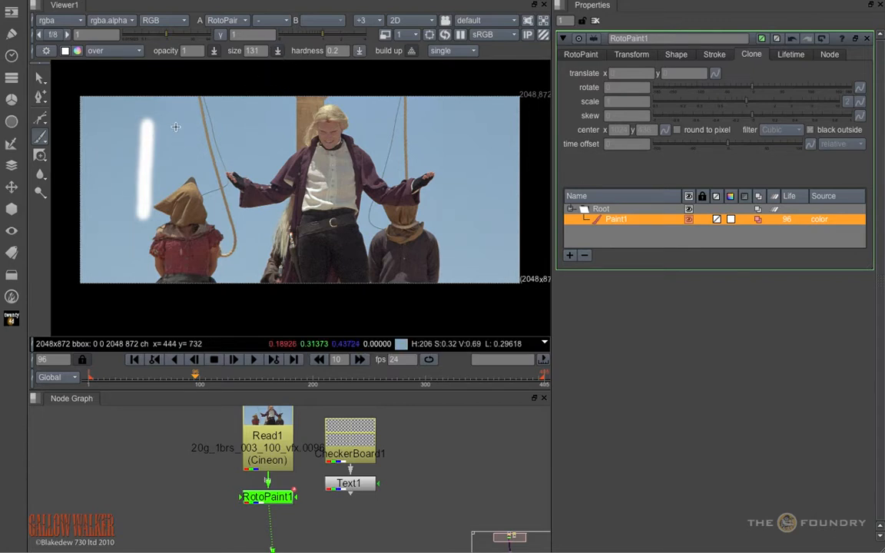
pyautogui.moveTo(177, 123); pyautogui.dragTo(176, 223)
pyautogui.moveTo(204, 175); pyautogui.dragTo(204, 241)
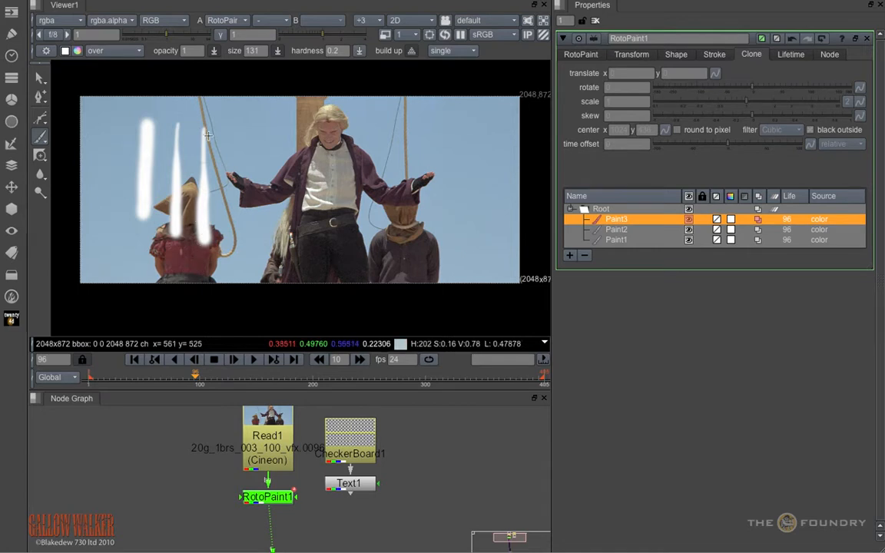
# Step: Set the eraser size to 161 and erase two roughly horizontal bands across the white strokes
pyautogui.moveTo(40, 142); pyautogui.dragTo(71, 146)
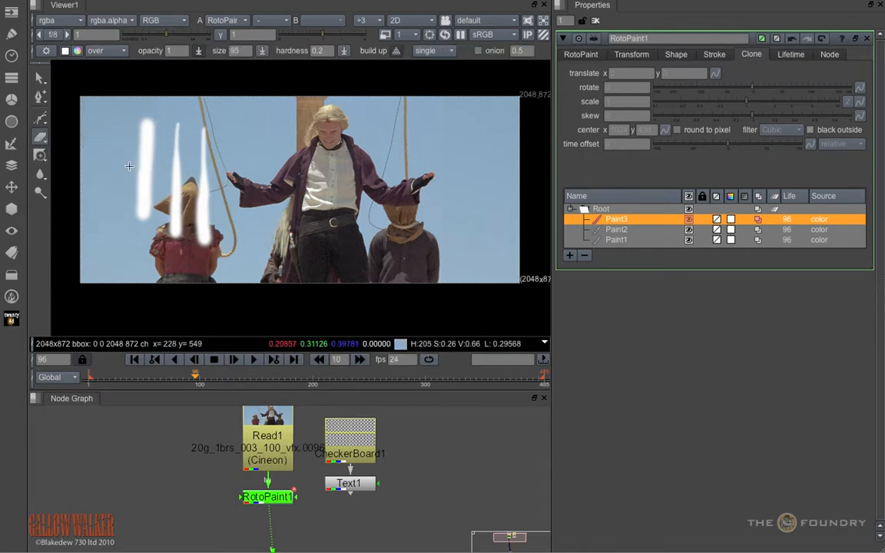
pyautogui.keyDown('shift'); pyautogui.moveTo(124, 168); pyautogui.dragTo(127, 163); pyautogui.keyUp('shift')
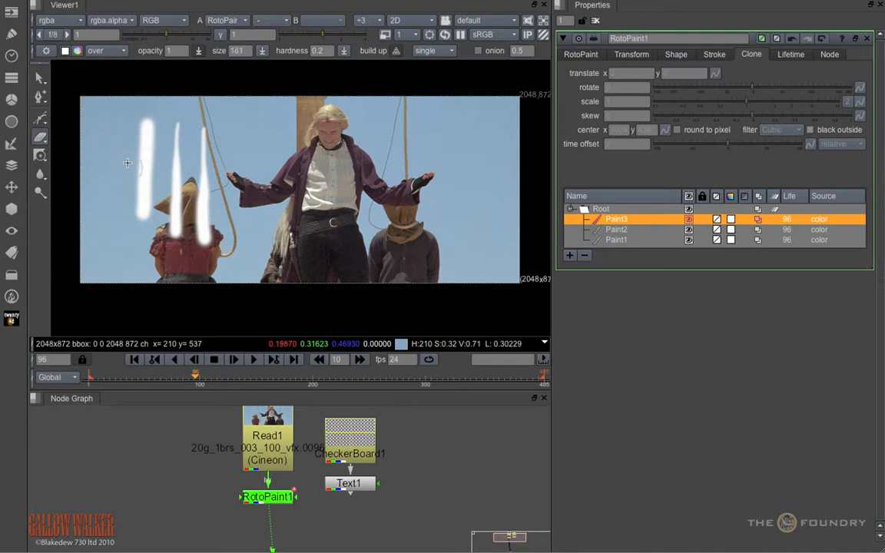
pyautogui.click(128, 163)
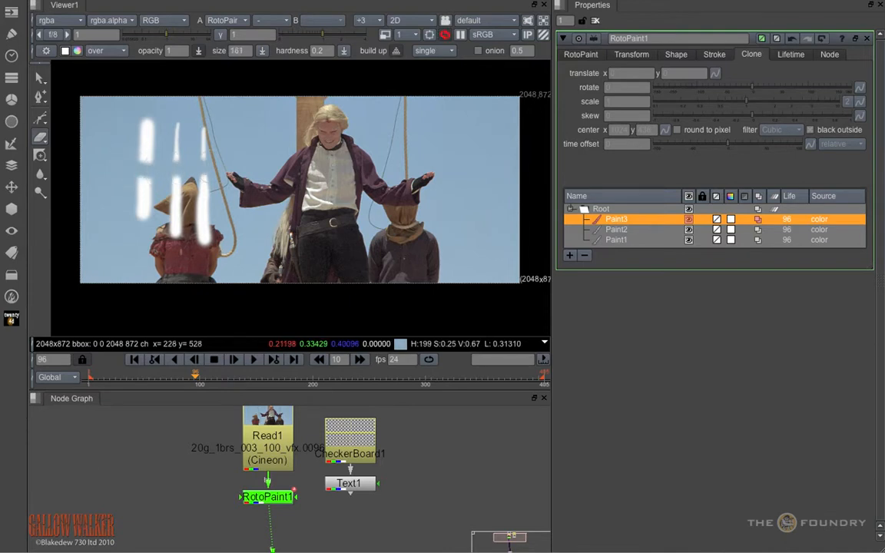
pyautogui.moveTo(189, 178); pyautogui.dragTo(123, 184)
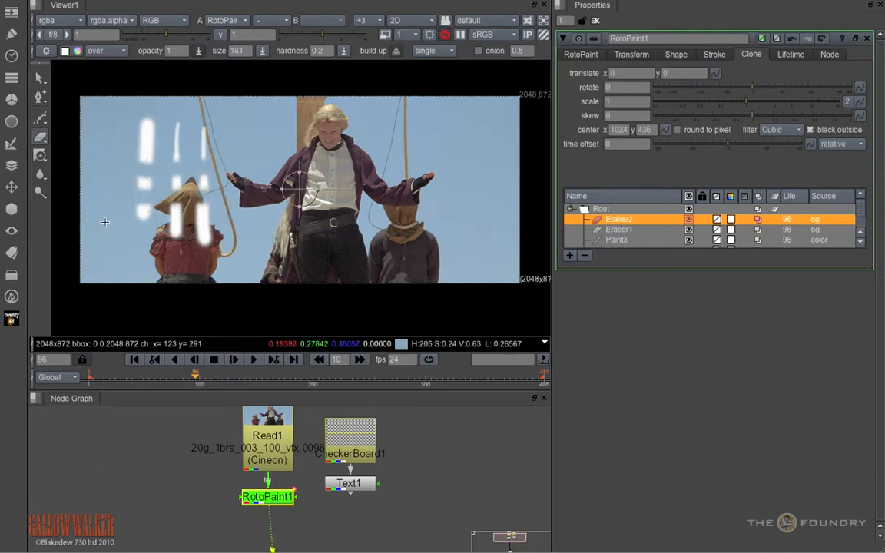
# Step: Set the brush colour to pink with hue 0.794 and saturation 0.626, and paint over the middle white stroke
pyautogui.click(44, 142)
pyautogui.click(60, 136)
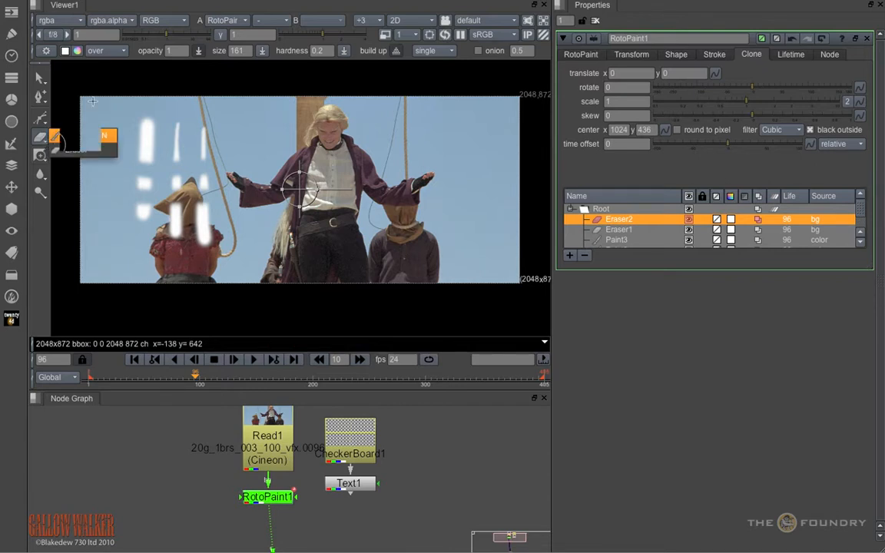
pyautogui.click(77, 51)
pyautogui.click(555, 395)
pyautogui.click(552, 411)
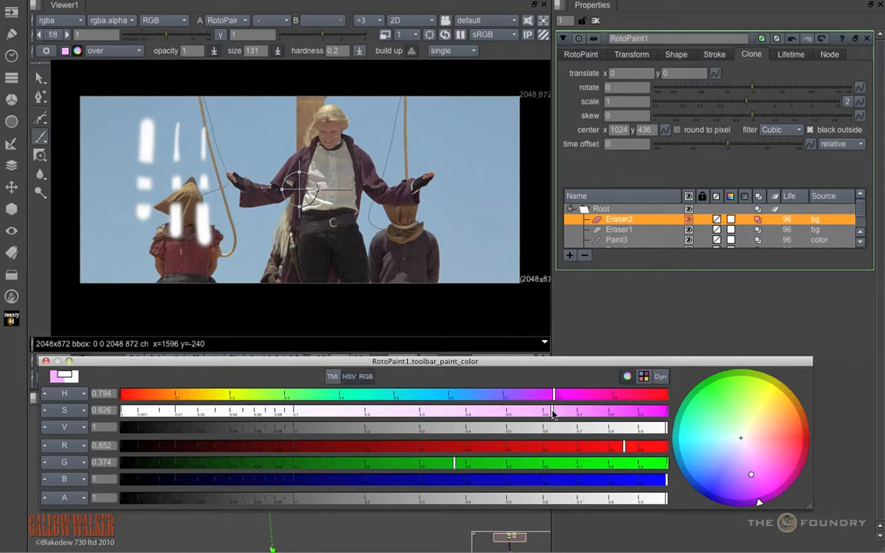
pyautogui.click(44, 361)
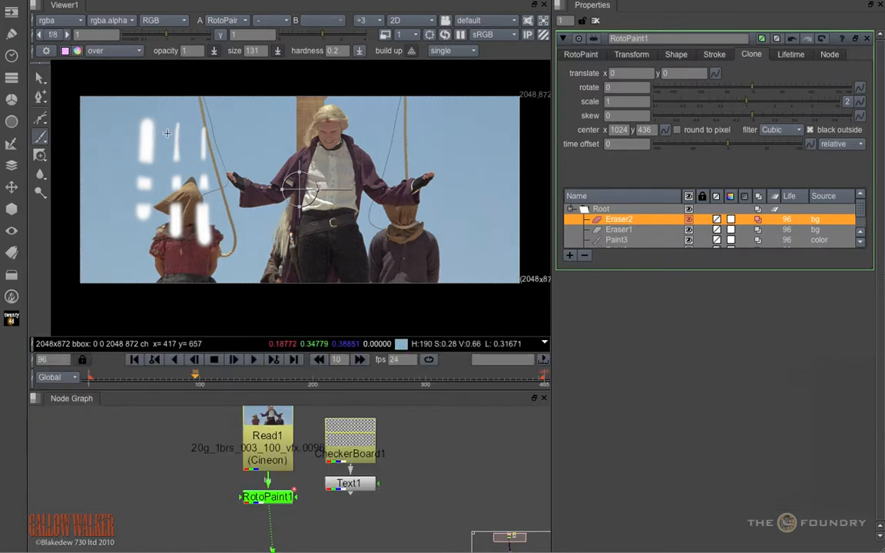
pyautogui.moveTo(176, 125)
pyautogui.mouseDown()
pyautogui.moveTo(175, 222)
pyautogui.moveTo(181, 136)
pyautogui.mouseUp()
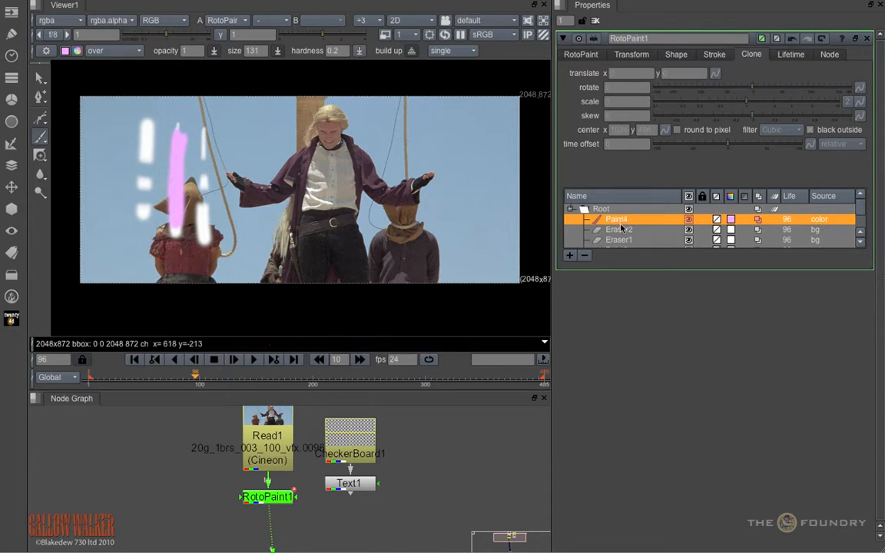
# Step: Move the Paint4 stroke beneath Eraser1 in the enlarged stroke list, and return it above Eraser2
pyautogui.moveTo(871, 267); pyautogui.dragTo(874, 477)
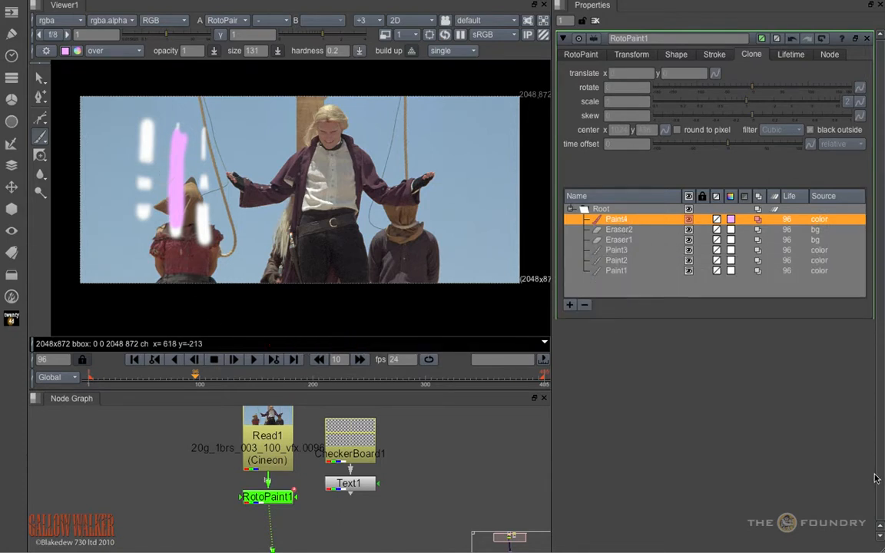
pyautogui.click(622, 223)
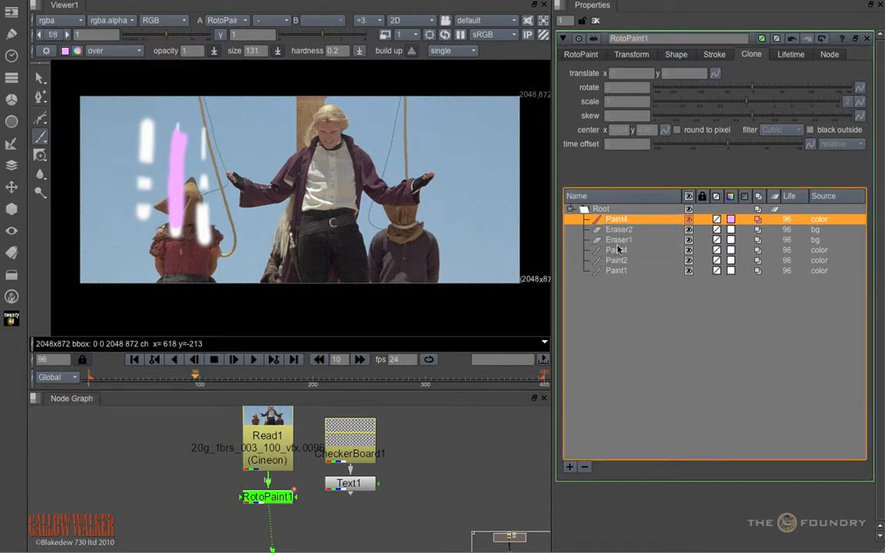
pyautogui.moveTo(619, 249); pyautogui.dragTo(622, 249)
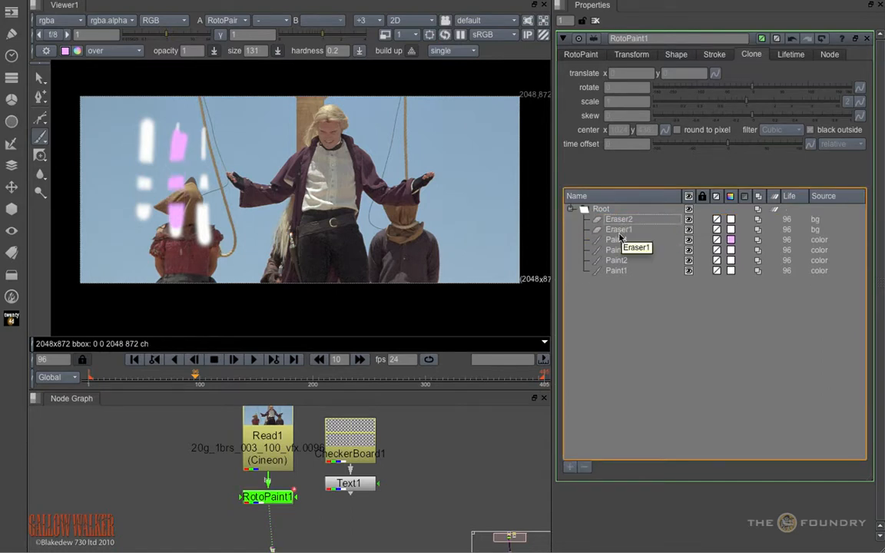
pyautogui.click(620, 241)
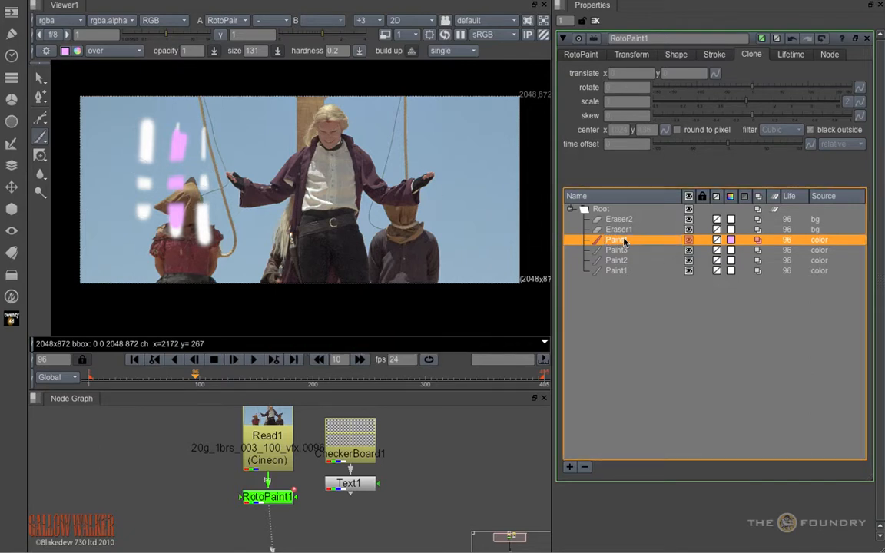
pyautogui.moveTo(624, 242)
pyautogui.mouseDown()
pyautogui.moveTo(624, 216)
pyautogui.moveTo(618, 220)
pyautogui.mouseUp()
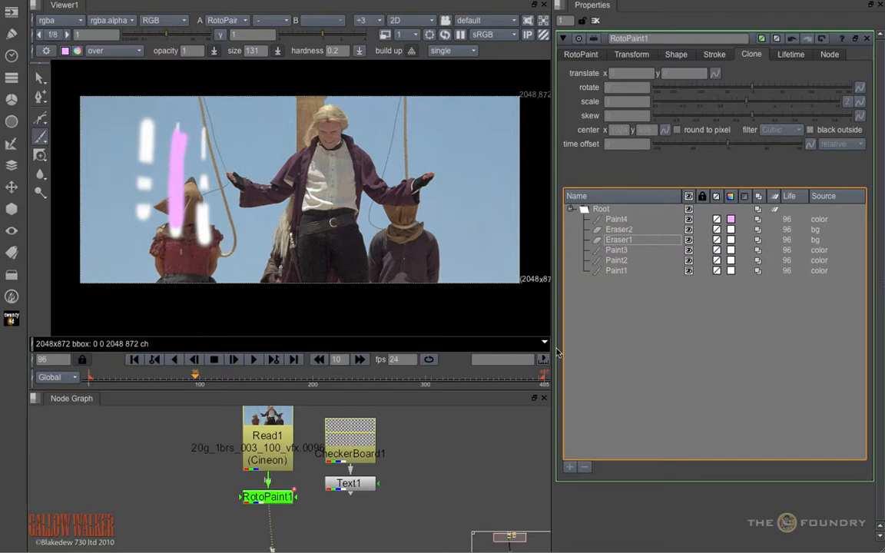
# Step: Delete all paint and eraser strokes from Paint4 through Paint1
pyautogui.click(626, 221)
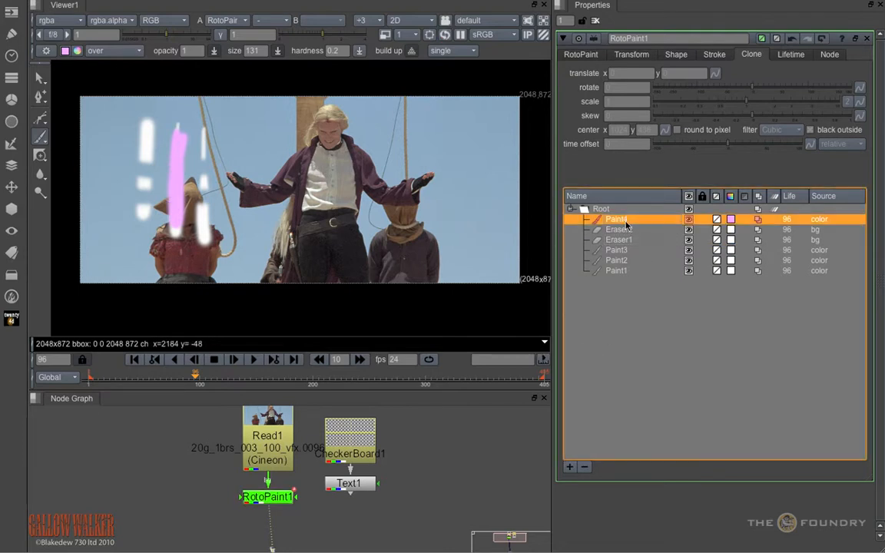
pyautogui.keyDown('shift'); pyautogui.click(626, 271); pyautogui.keyUp('shift')
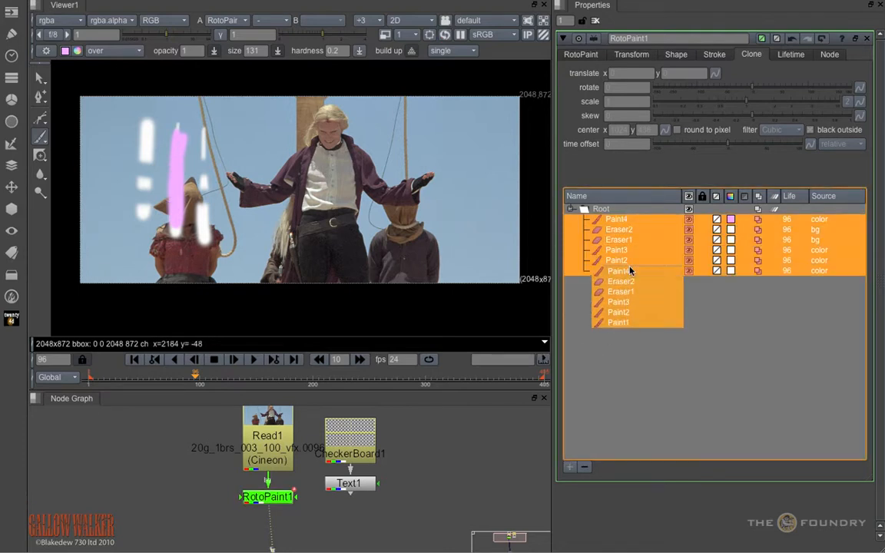
pyautogui.click(584, 469)
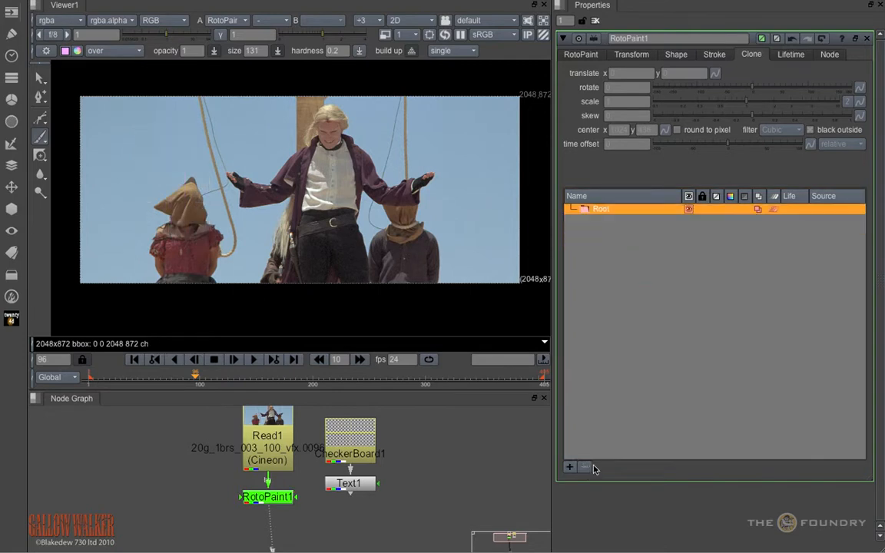
# Step: Activate the Clone tool and show its additional transform and filter settings in an enlarged viewer
pyautogui.click(40, 156)
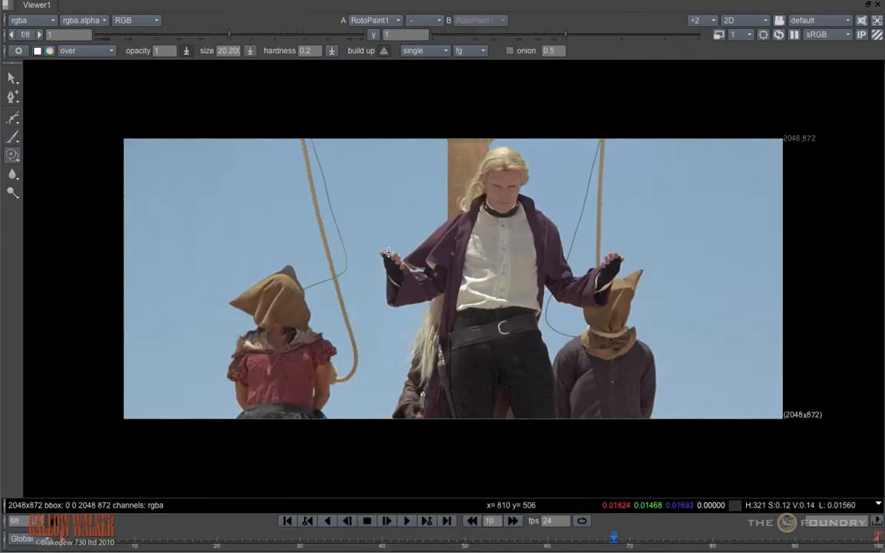
pyautogui.click(19, 52)
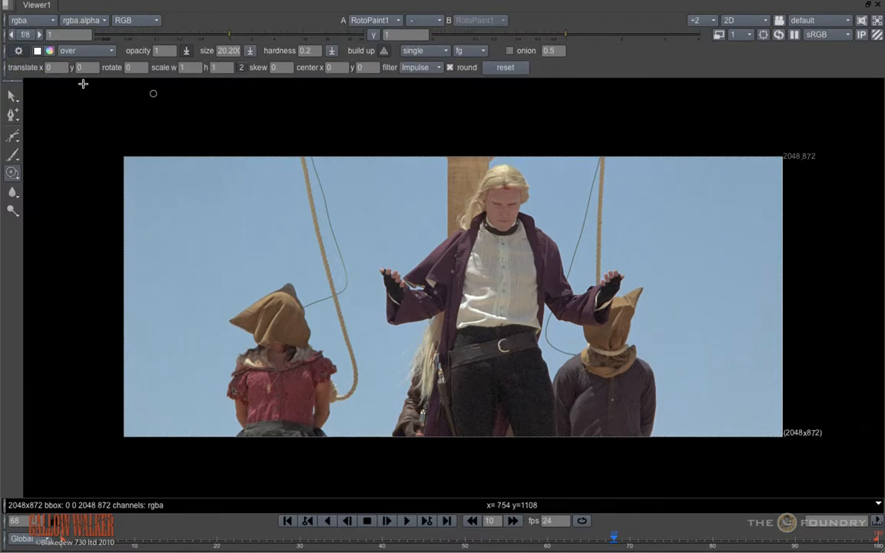
pyautogui.click(19, 52)
pyautogui.click(20, 51)
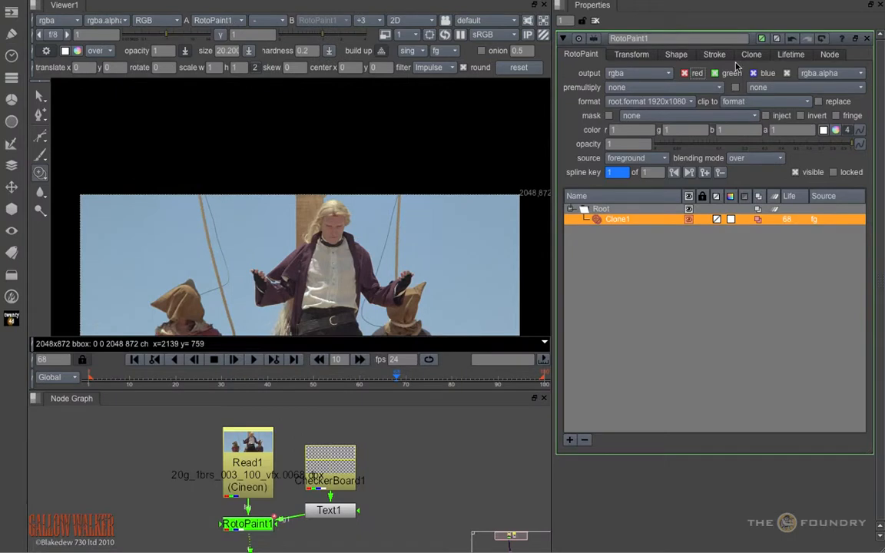
pyautogui.click(751, 55)
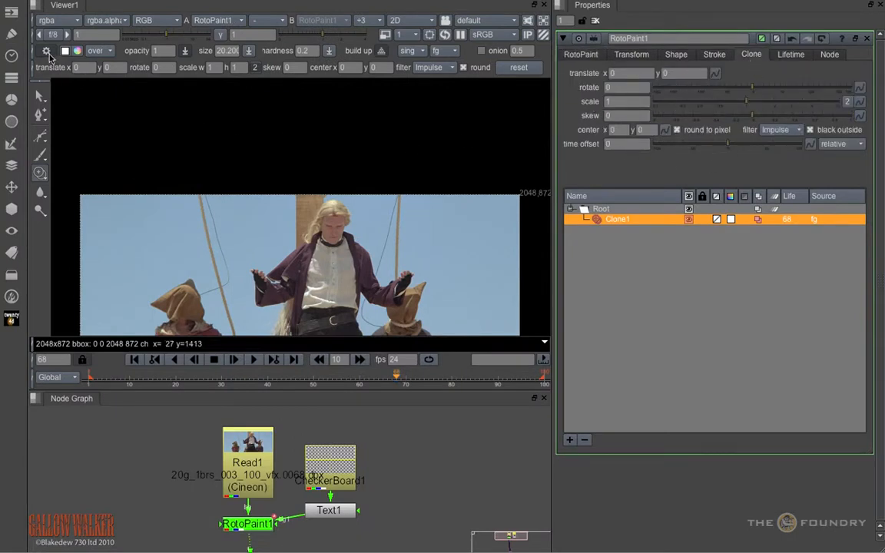
pyautogui.press('space')
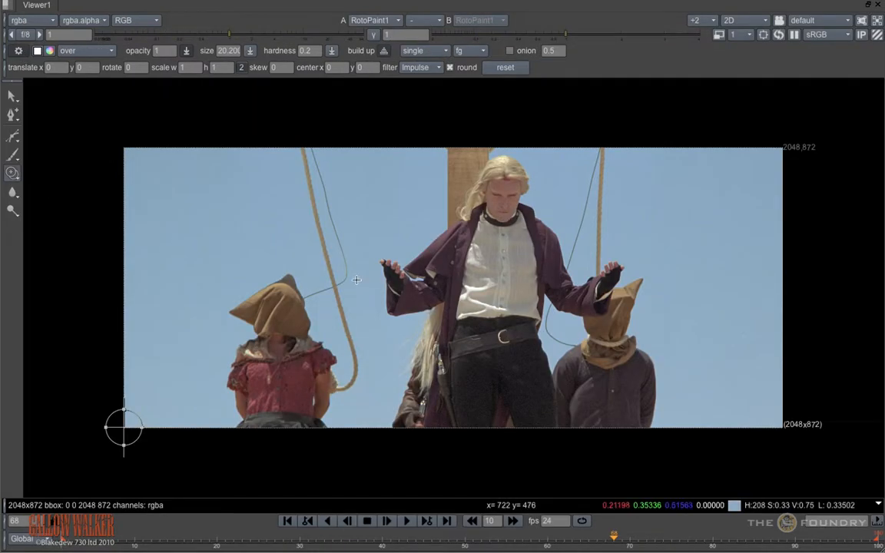
# Step: Clone areas of the rope and sky over the thin wire on both sides of the rope near the hooded figure
pyautogui.scroll(4, 408, 233)
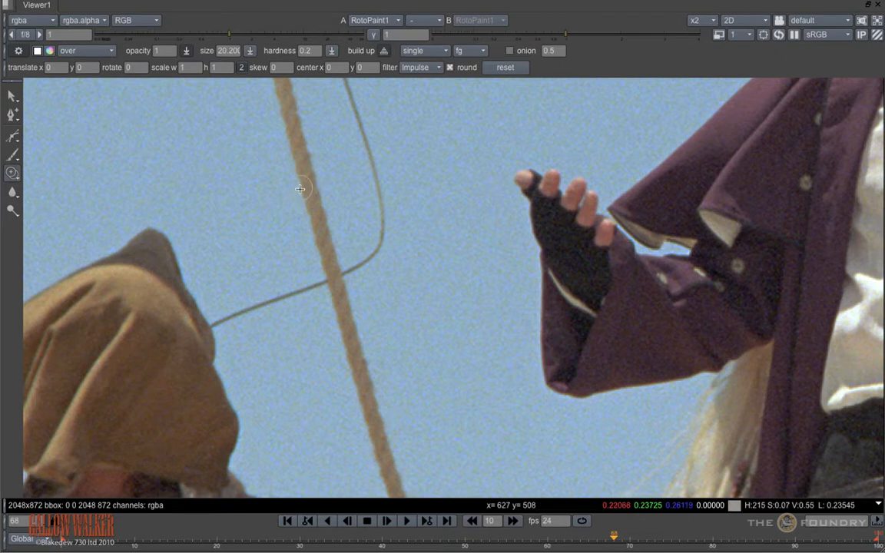
pyautogui.keyDown('ctrl'); pyautogui.moveTo(314, 263); pyautogui.dragTo(327, 267); pyautogui.keyUp('ctrl')
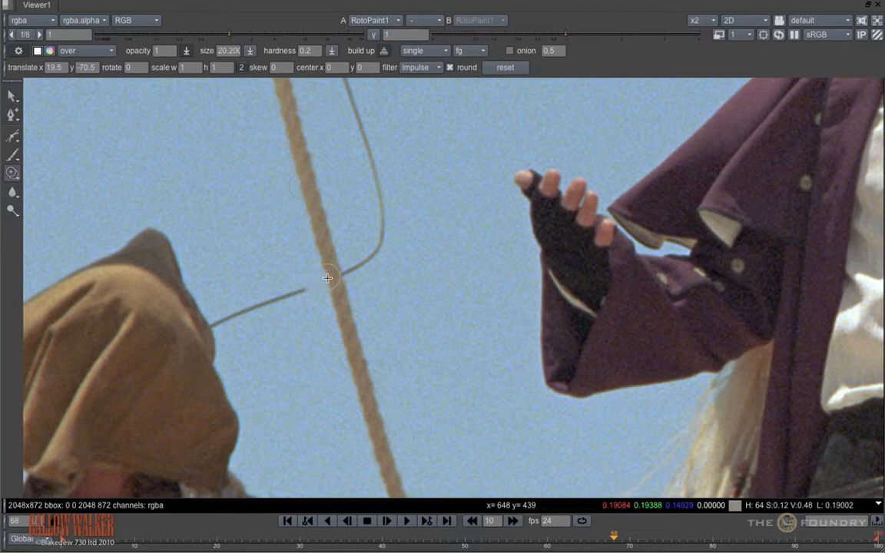
pyautogui.click(265, 304)
pyautogui.moveTo(264, 305)
pyautogui.mouseDown()
pyautogui.moveTo(270, 289)
pyautogui.moveTo(273, 309)
pyautogui.moveTo(266, 299)
pyautogui.moveTo(269, 305)
pyautogui.moveTo(248, 308)
pyautogui.moveTo(223, 288)
pyautogui.moveTo(229, 323)
pyautogui.moveTo(226, 299)
pyautogui.mouseUp()
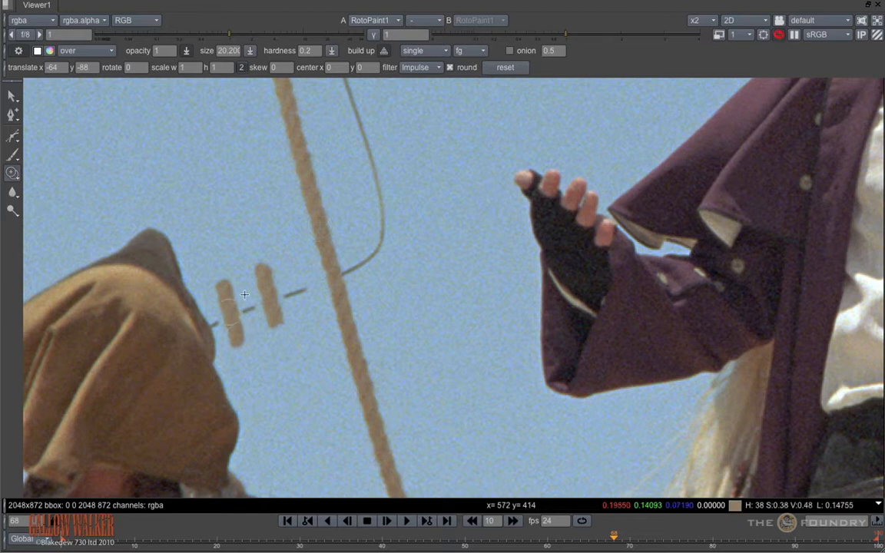
pyautogui.keyDown('ctrl'); pyautogui.moveTo(297, 169); pyautogui.dragTo(317, 248); pyautogui.keyUp('ctrl')
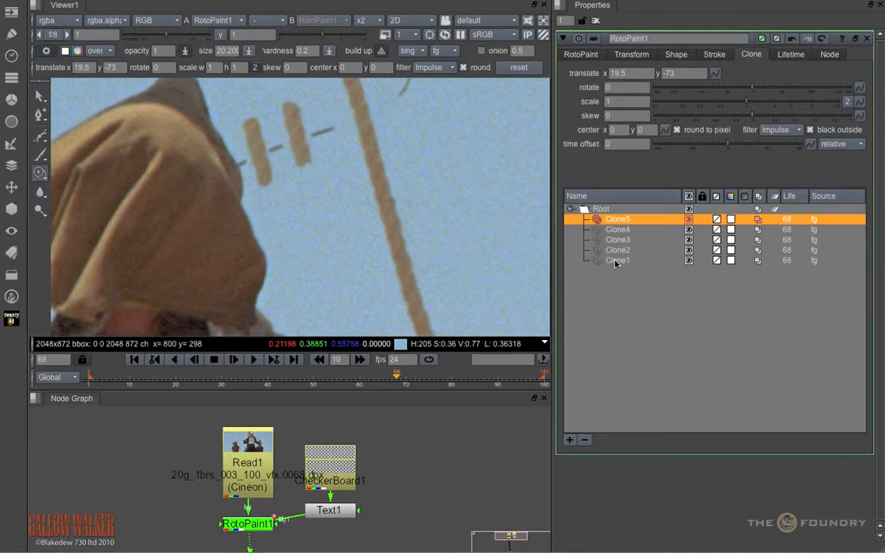
# Step: Delete the five clone strokes, Clone1 through Clone5
pyautogui.moveTo(619, 263); pyautogui.dragTo(604, 405)
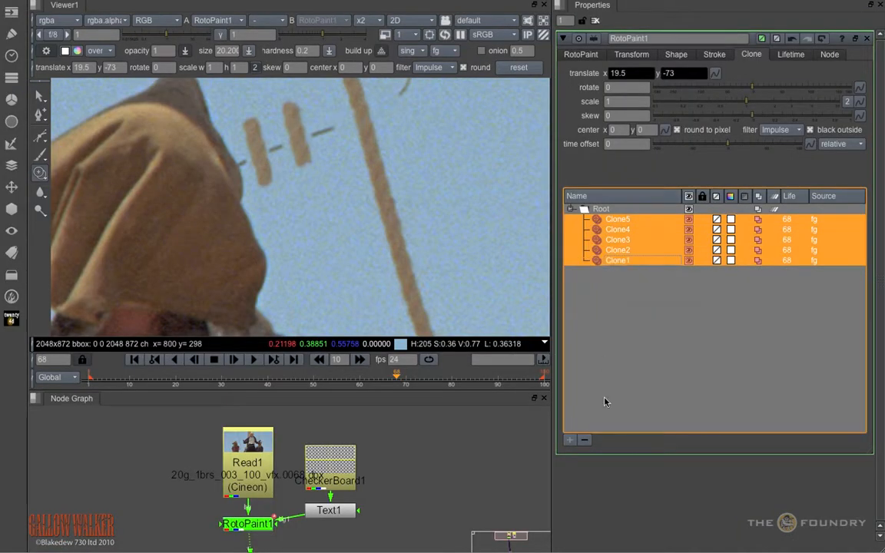
pyautogui.click(584, 442)
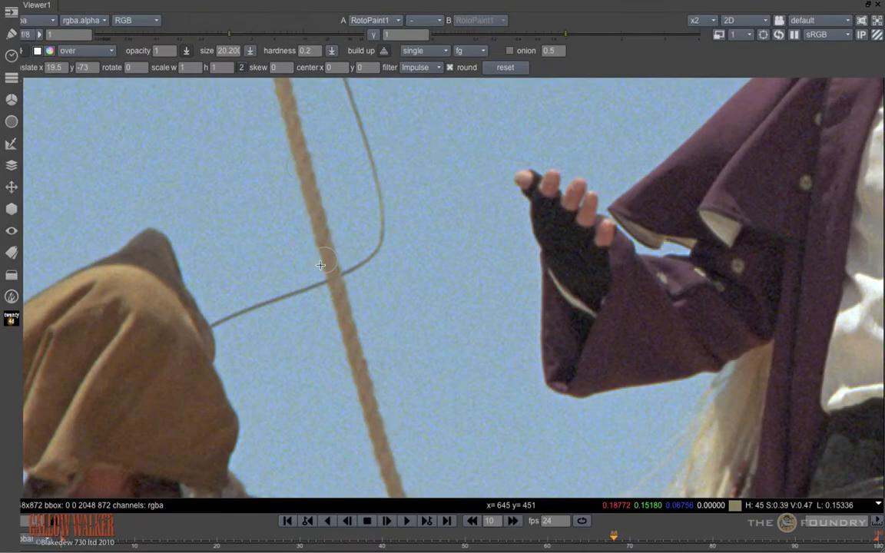
# Step: Set the clone filter to Cubic for cloning on a close-up of the grainy sky
pyautogui.scroll(5, 307, 294)
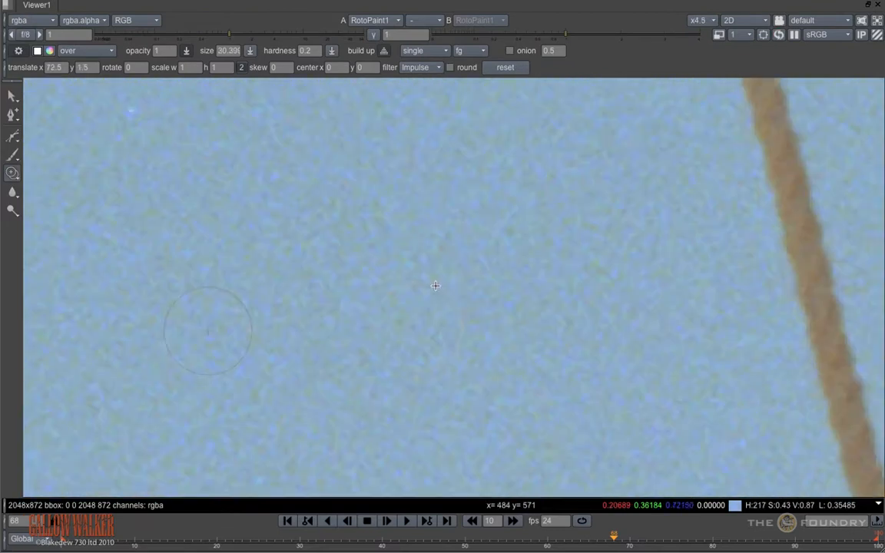
pyautogui.scroll(3, 446, 277)
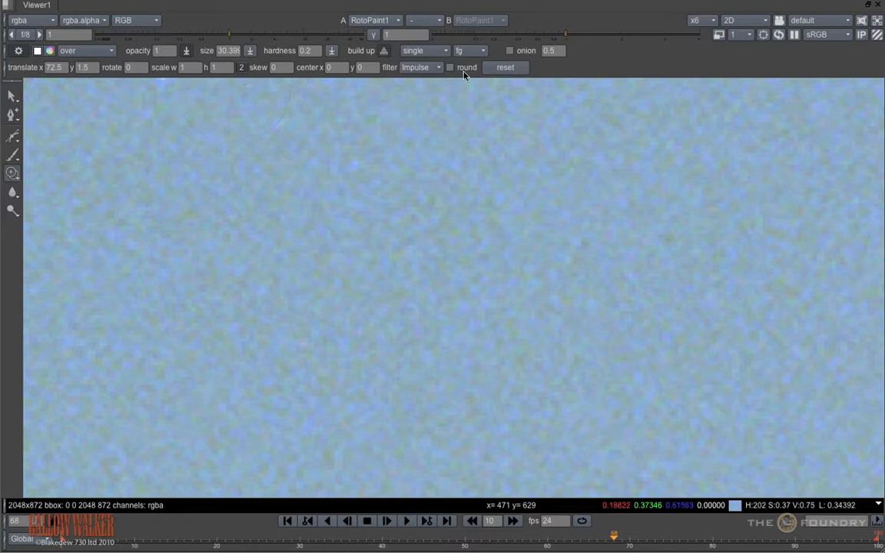
pyautogui.click(430, 70)
pyautogui.click(427, 82)
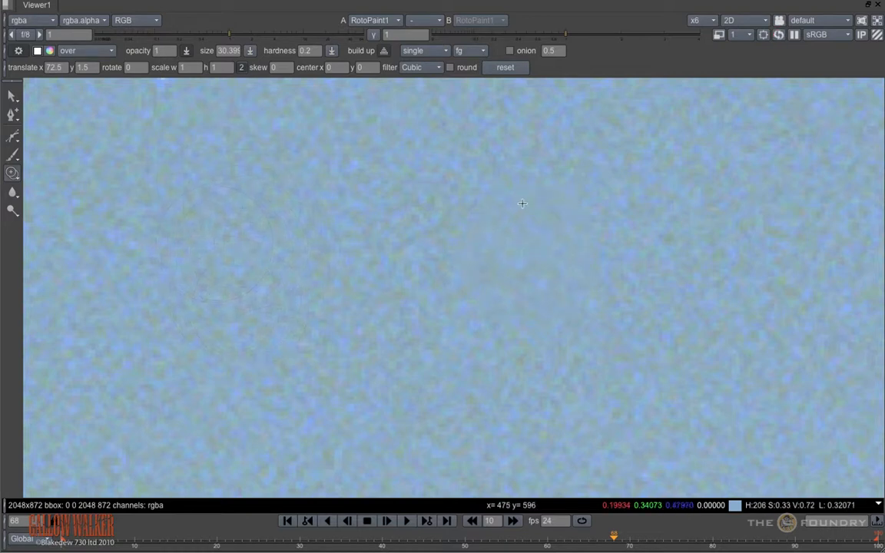
# Step: Set the clone filter to Impulse for cloning on the close-up of the grainy sky
pyautogui.click(435, 67)
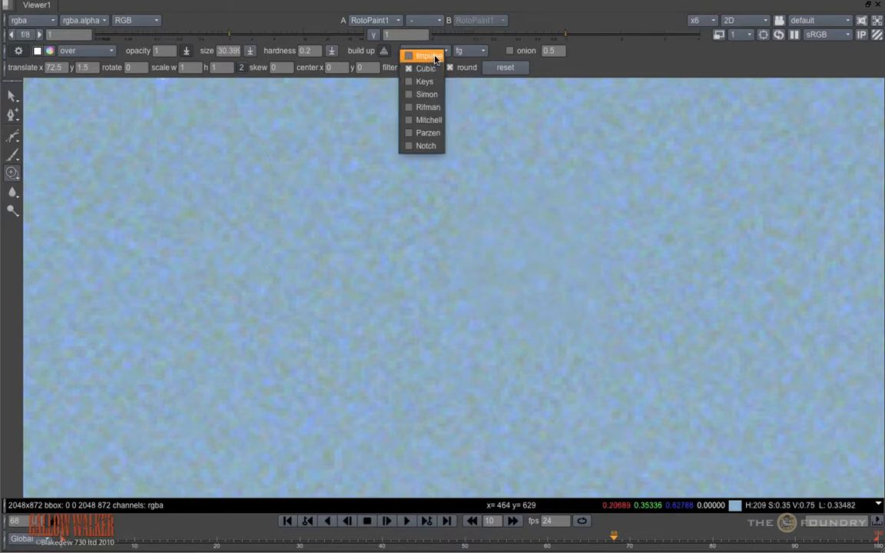
pyautogui.click(427, 56)
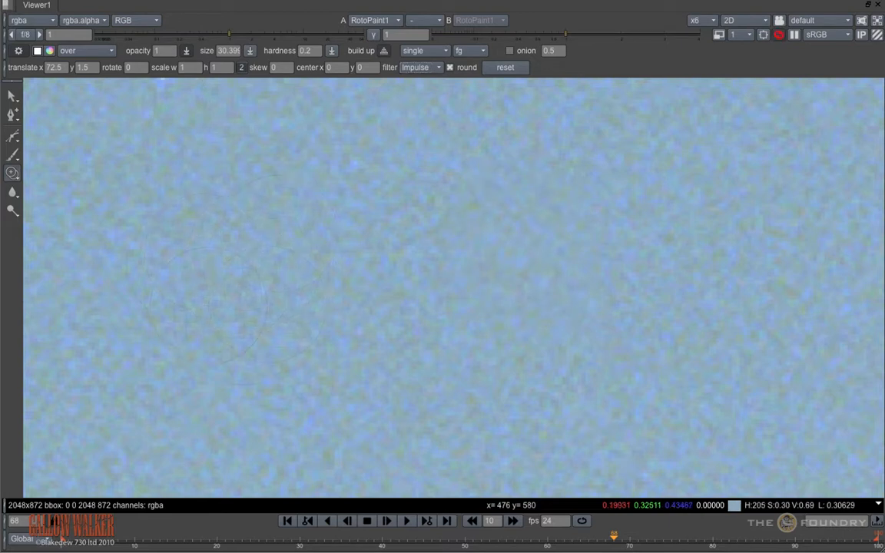
pyautogui.press('space')
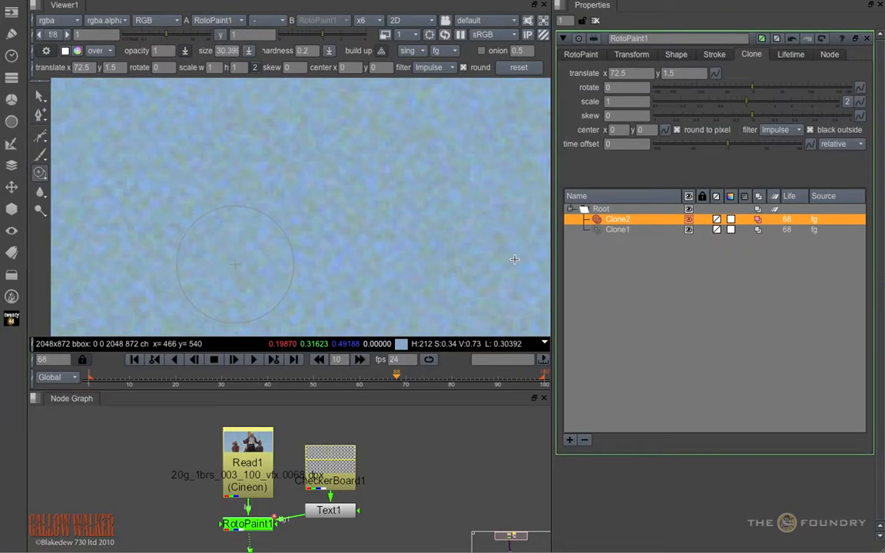
# Step: Activate the Reveal tool and delete the strokes Clone1 and Clone2
pyautogui.press('f')
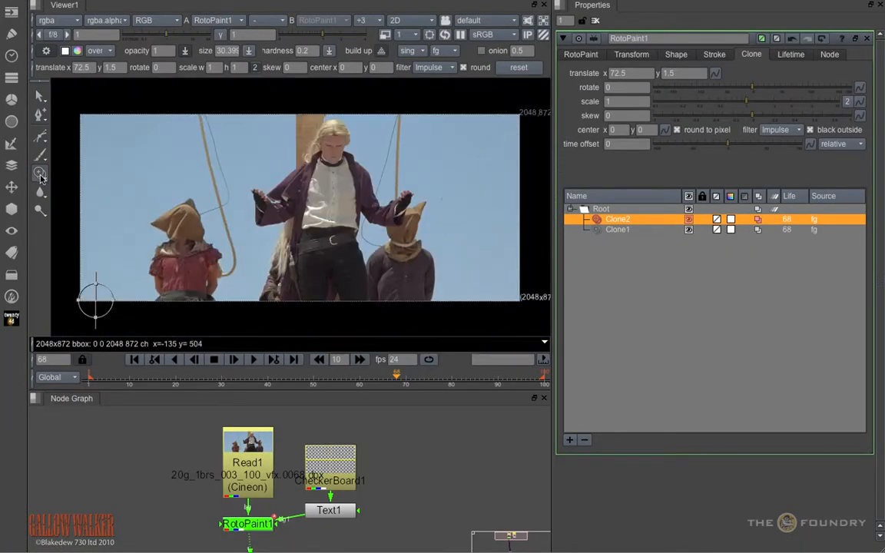
pyautogui.moveTo(40, 172); pyautogui.dragTo(71, 186)
pyautogui.click(70, 189)
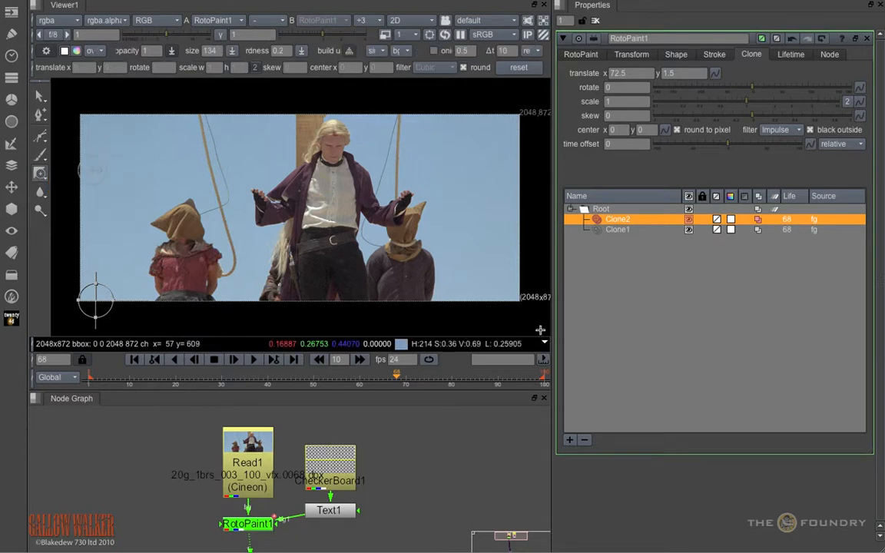
pyautogui.click(585, 440)
pyautogui.click(585, 440)
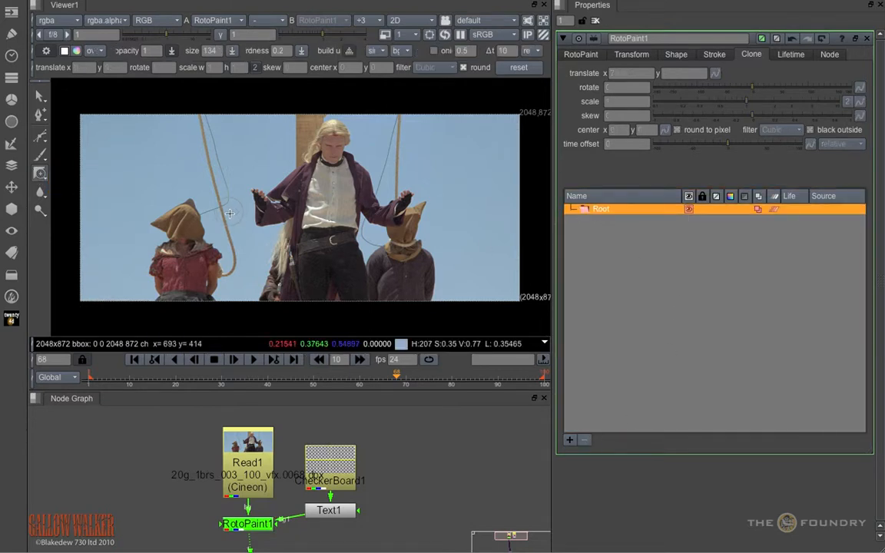
# Step: Hide the additional transform settings and reveal bg 1 above the hooded figure with a relative time offset of 0
pyautogui.press('space')
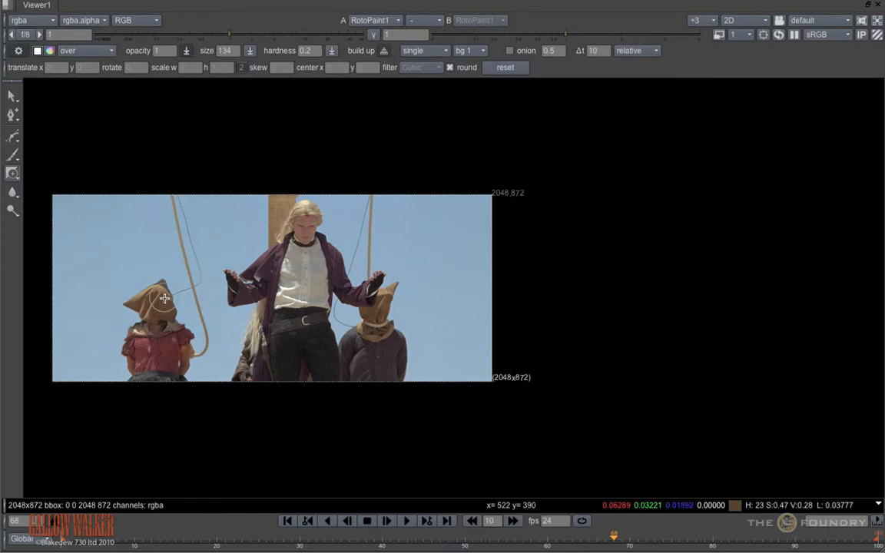
pyautogui.scroll(3, 447, 248)
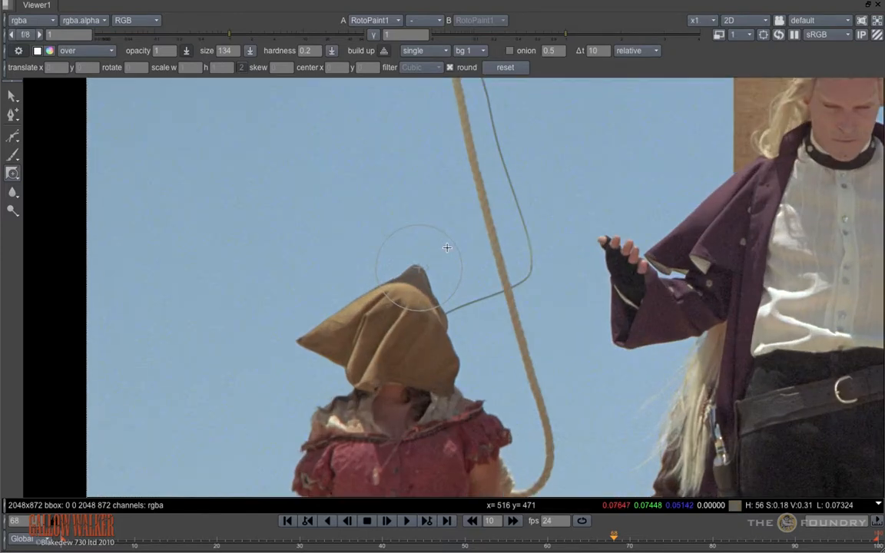
pyautogui.click(19, 52)
pyautogui.moveTo(599, 52); pyautogui.dragTo(584, 52)
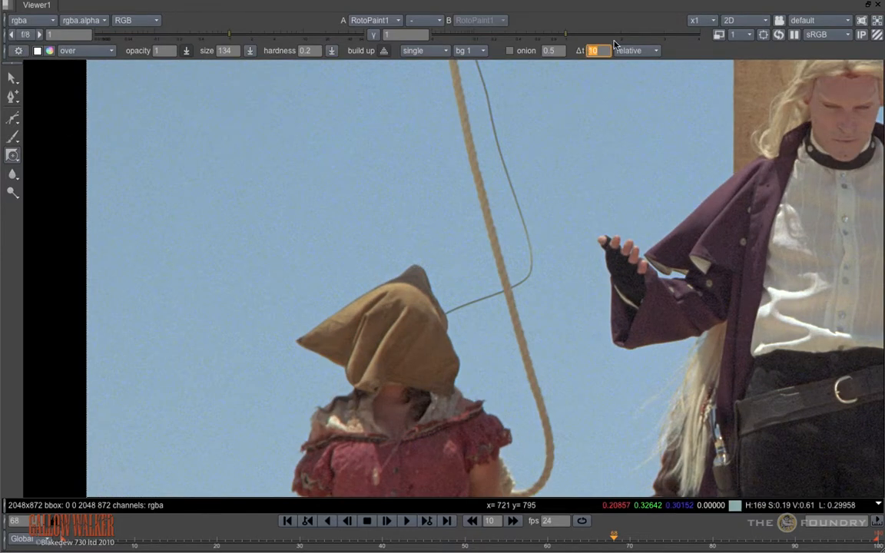
pyautogui.press('Return')
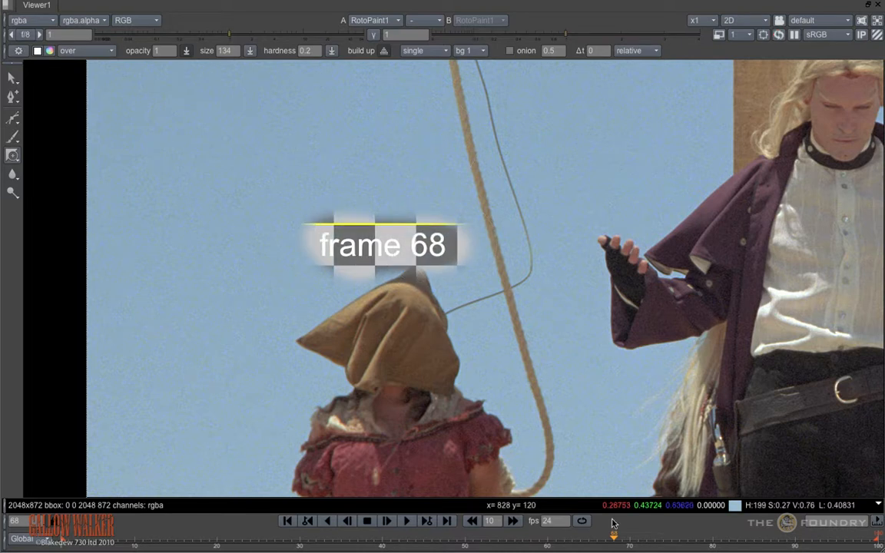
# Step: Reveal bg 1 over the same area with relative time offsets of 10 and -10
pyautogui.click(600, 51)
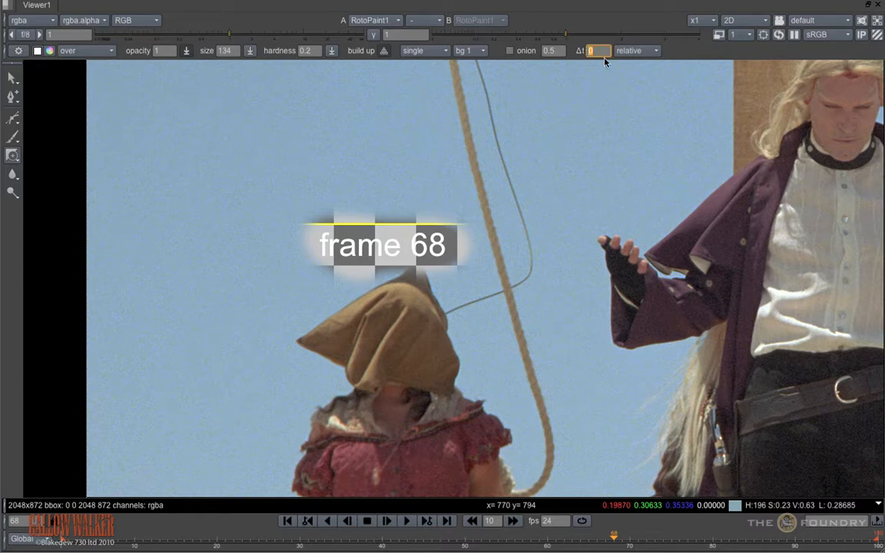
pyautogui.press('Return')
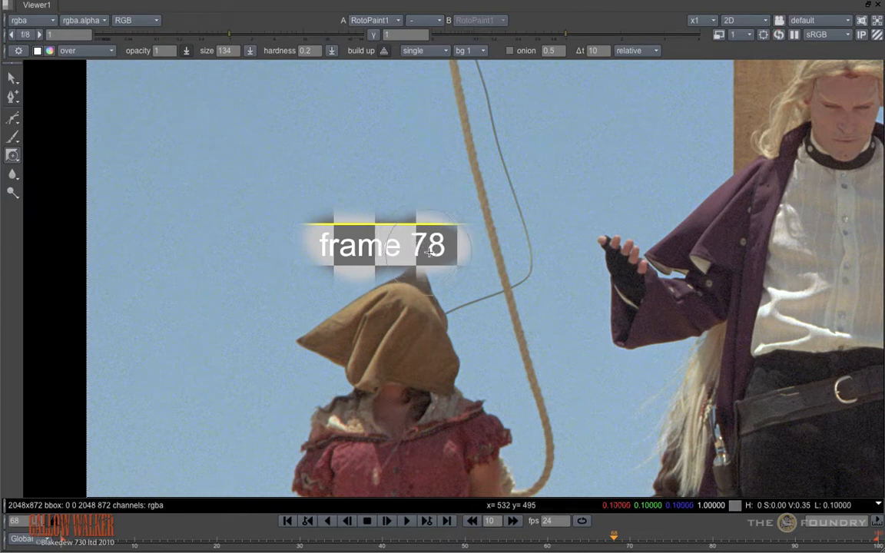
pyautogui.click(598, 51)
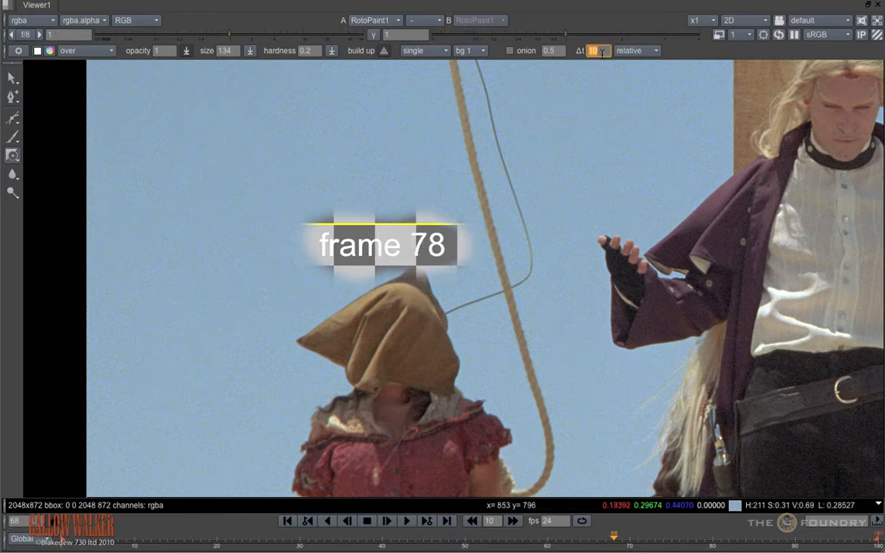
pyautogui.write('-10')
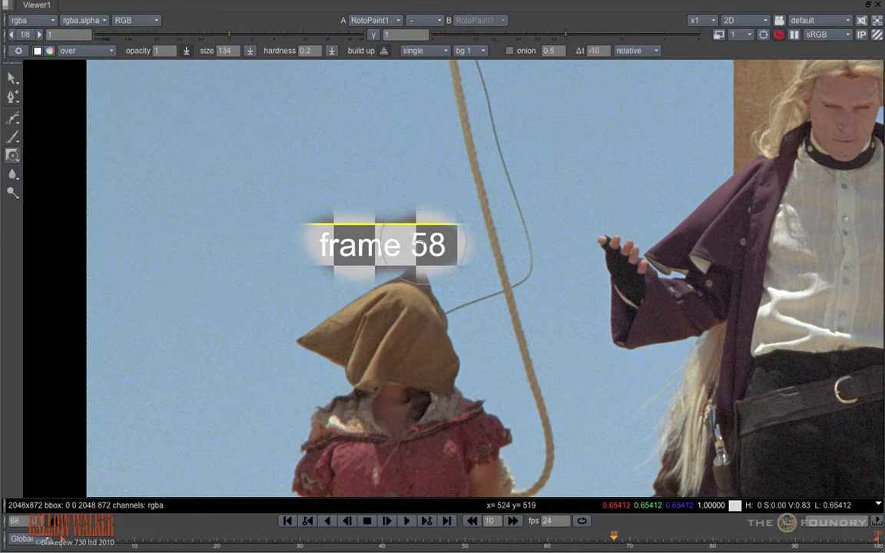
# Step: Switch the time offset to absolute, set it to 10, and reveal bg 1 over the same area
pyautogui.click(638, 51)
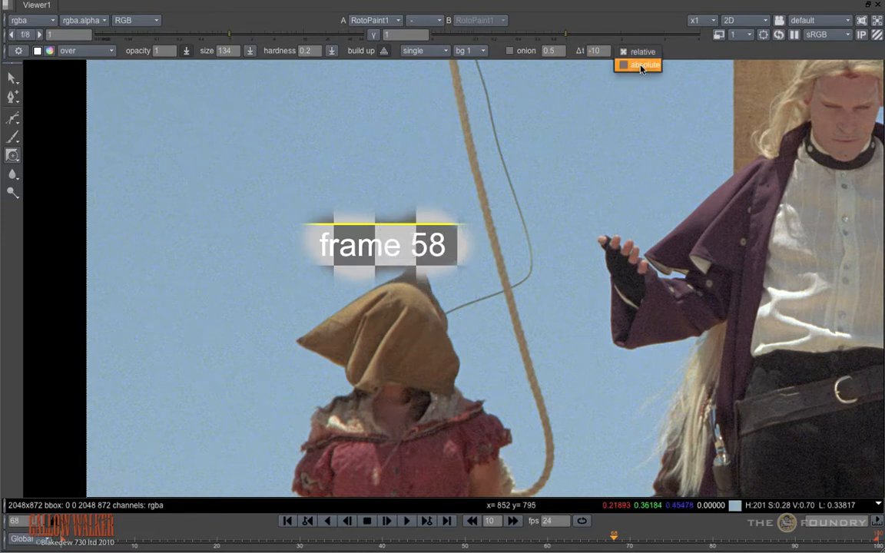
pyautogui.click(641, 66)
pyautogui.click(595, 50)
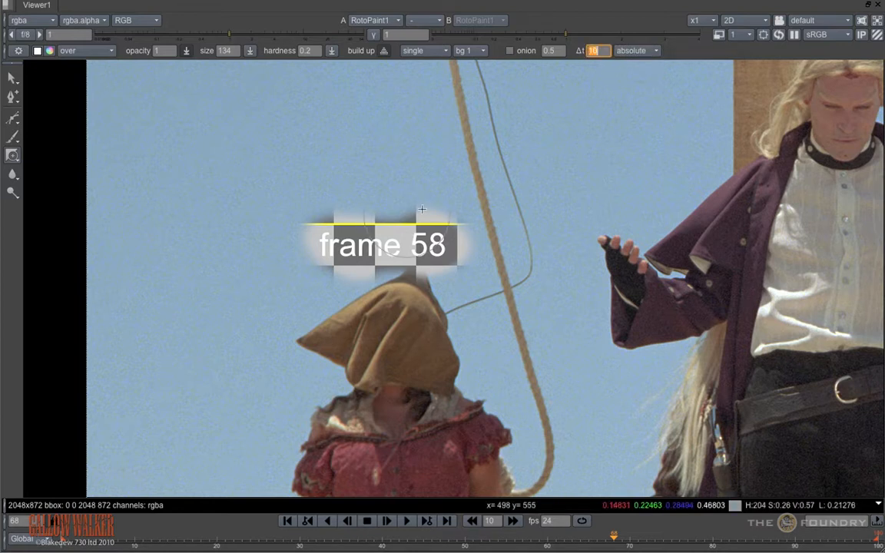
pyautogui.click(427, 246)
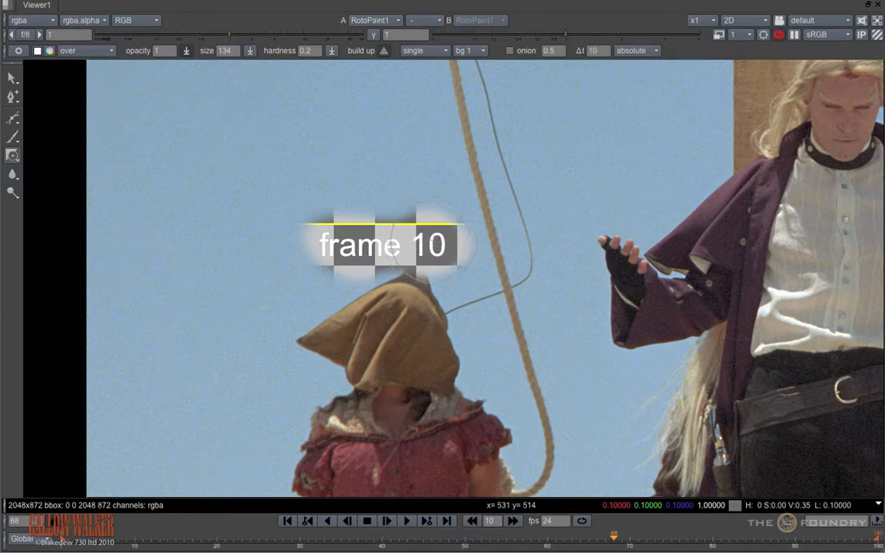
# Step: At frame 52, reveal bg 1 above the hood with the absolute offset, and again with the offset set to relative
pyautogui.press('Left')
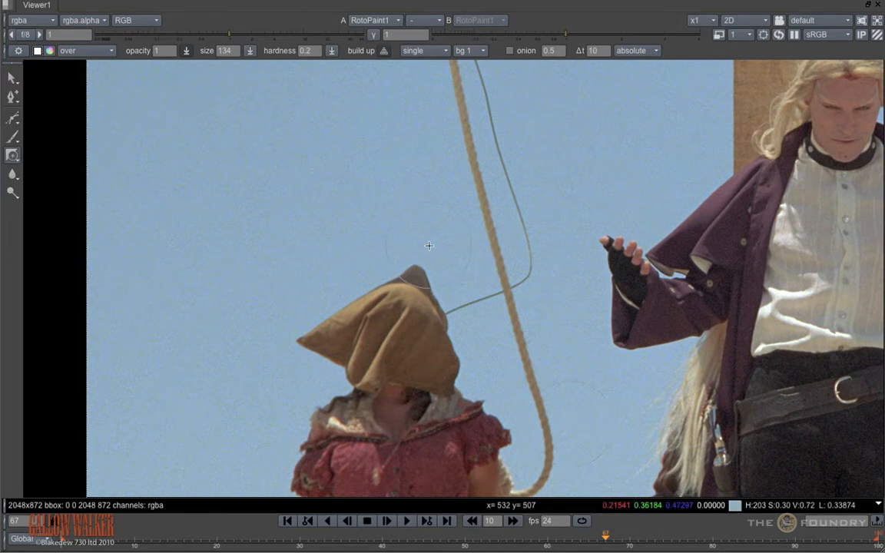
pyautogui.click(481, 540)
pyautogui.click(638, 51)
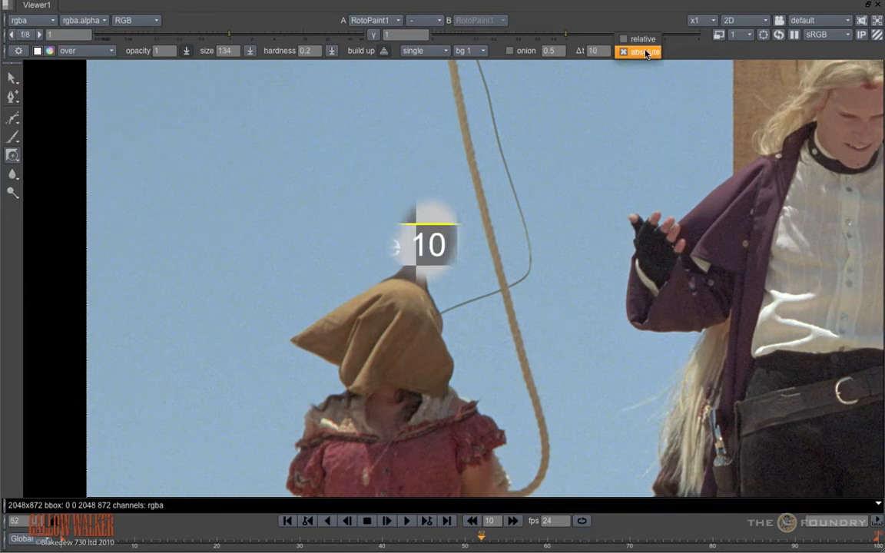
pyautogui.click(643, 38)
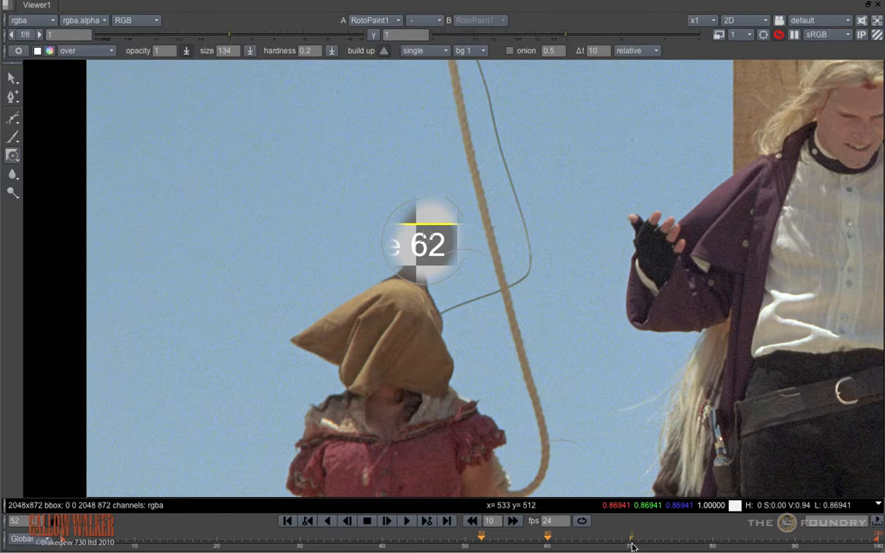
# Step: At frame 70, blur the middle of the rope beside the hooded figure using the Blur tool with effect 15
pyautogui.click(632, 542)
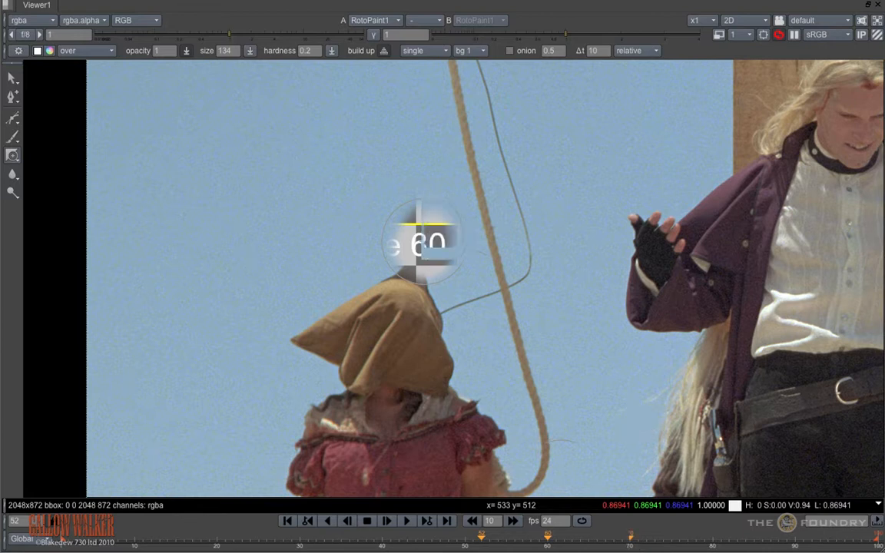
pyautogui.rightClick(12, 174)
pyautogui.click(38, 171)
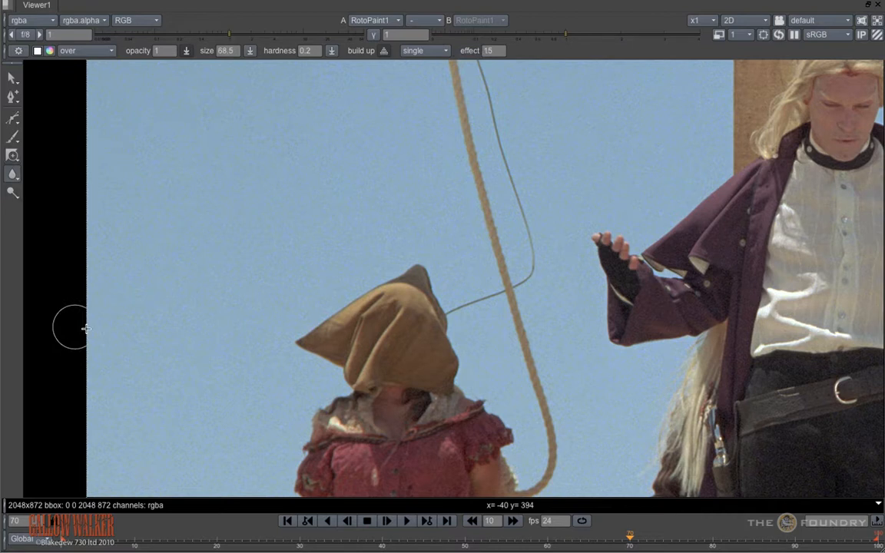
pyautogui.doubleClick(495, 50)
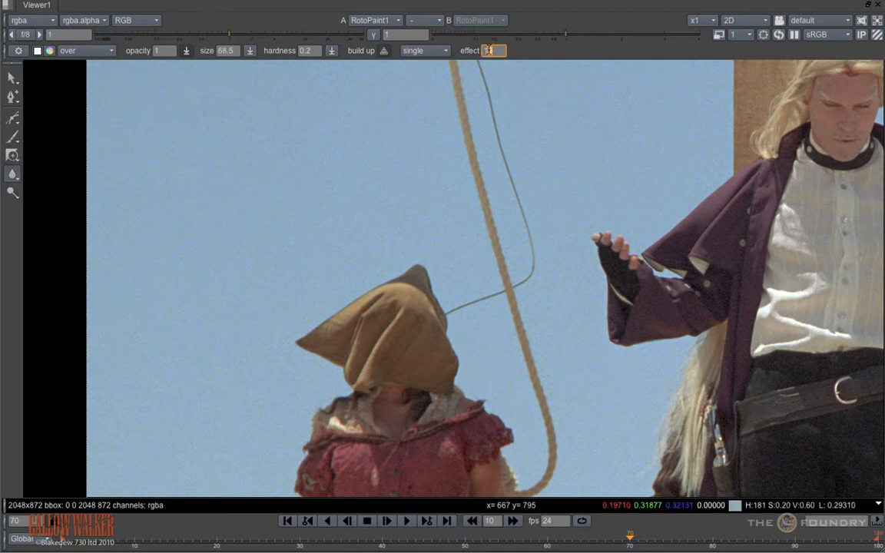
pyautogui.moveTo(487, 212); pyautogui.dragTo(488, 210)
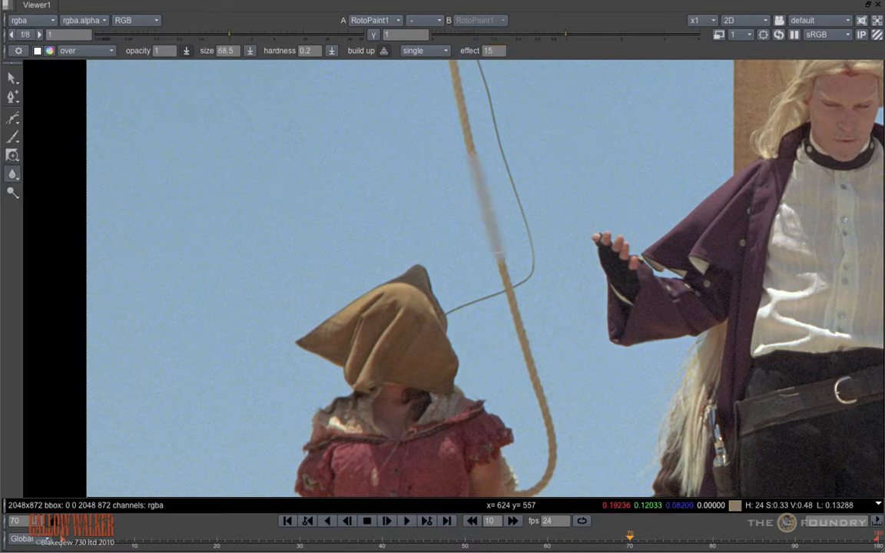
# Step: Set the blur effect to 5 and blur the rope section just below the previous blur
pyautogui.doubleClick(490, 50)
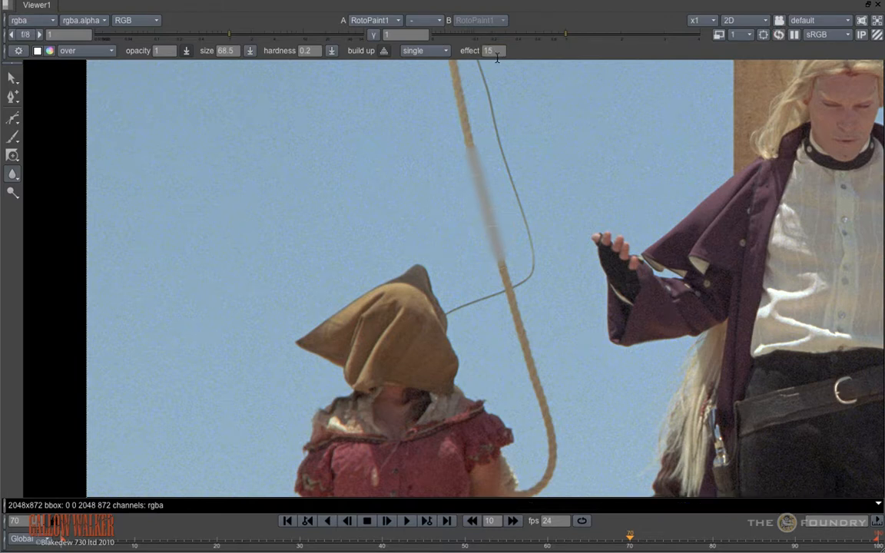
pyautogui.write('5')
pyautogui.press('Return')
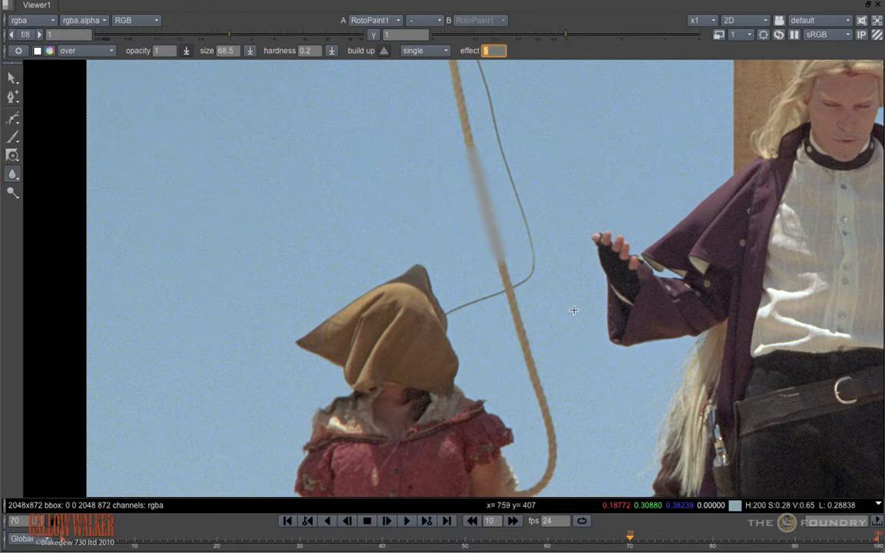
pyautogui.moveTo(509, 275); pyautogui.dragTo(513, 295)
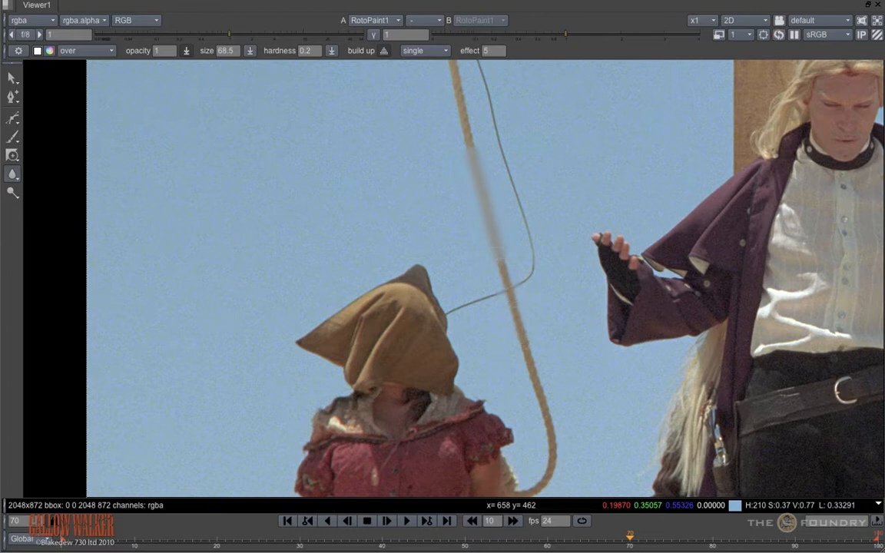
# Step: Sharpen the upper part of the rope using the Sharpen tool with effect 15
pyautogui.click(13, 179)
pyautogui.click(39, 186)
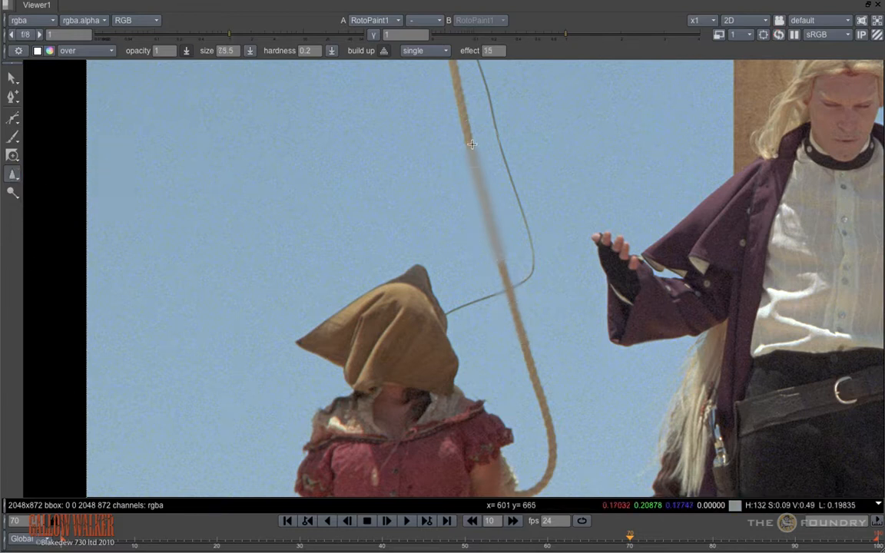
pyautogui.moveTo(472, 144); pyautogui.dragTo(467, 137)
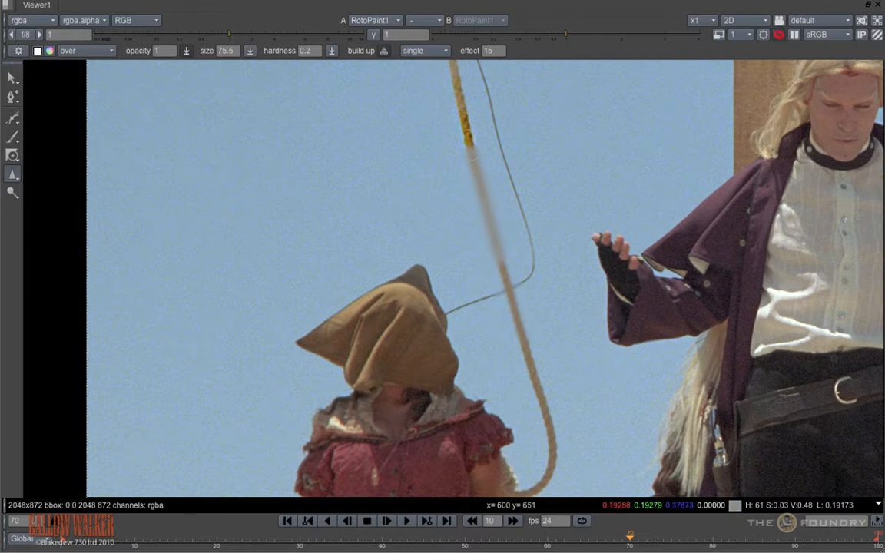
# Step: Set the sharpen effect to 30 and sharpen the lower part of the rope
pyautogui.doubleClick(495, 50)
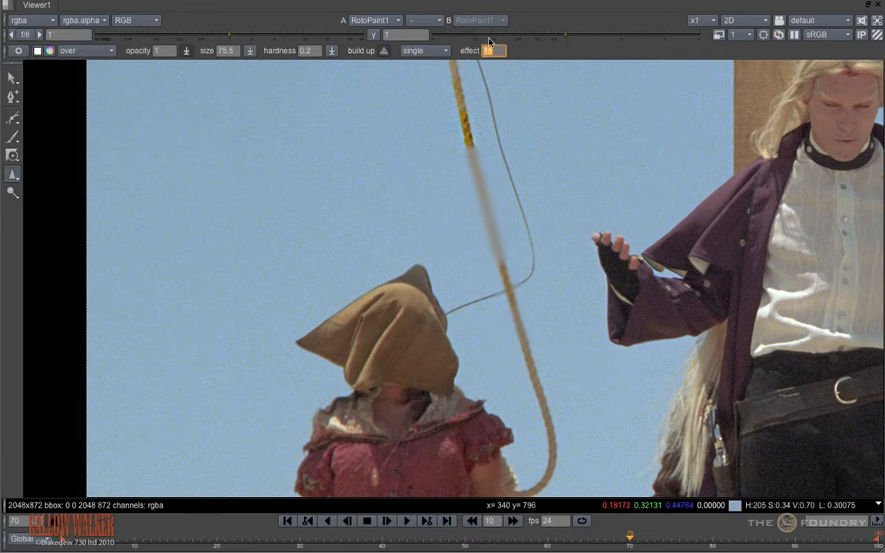
pyautogui.write('30')
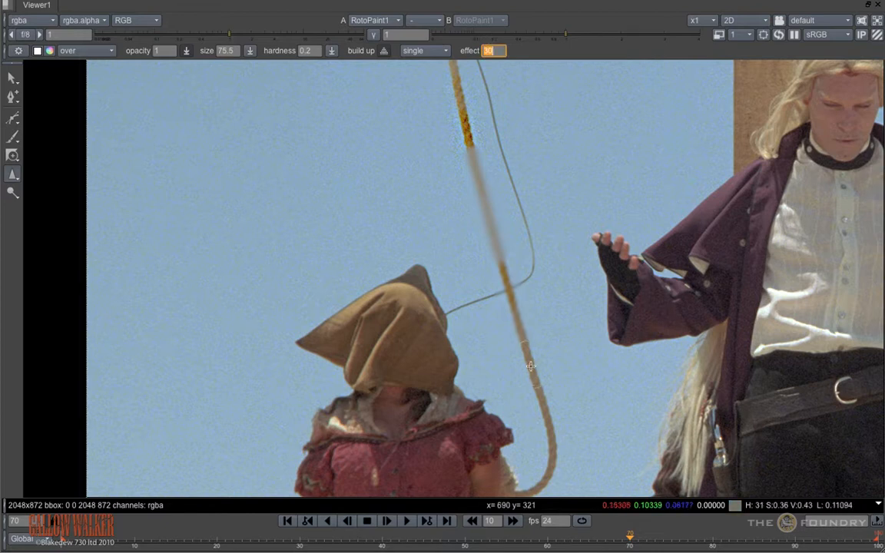
pyautogui.moveTo(526, 352); pyautogui.dragTo(545, 402)
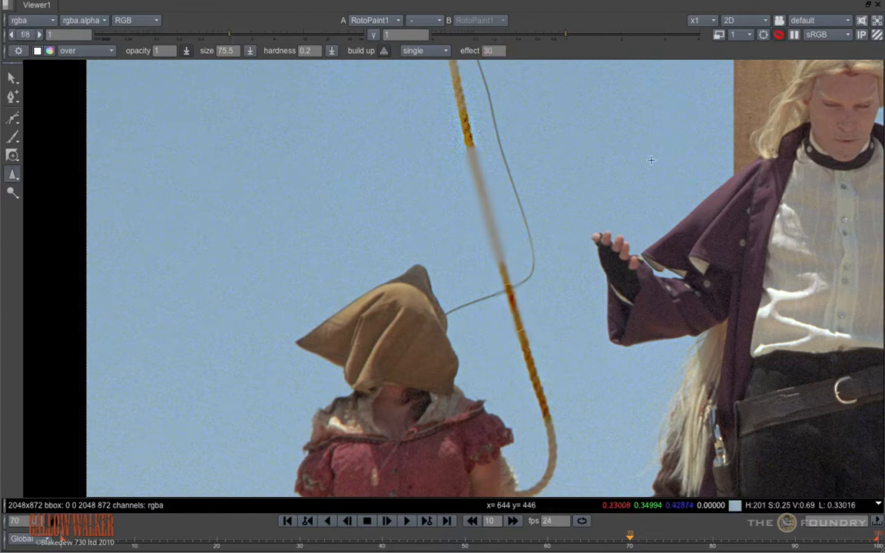
# Step: Smear the rope and the thin wire into a zigzag down their length using the Smear tool
pyautogui.moveTo(12, 174); pyautogui.dragTo(62, 209)
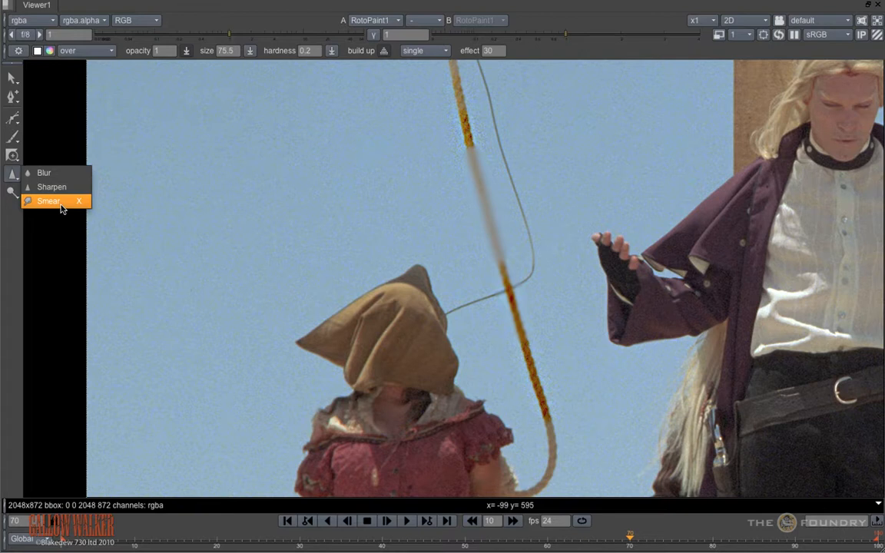
pyautogui.click(62, 204)
pyautogui.moveTo(491, 192)
pyautogui.mouseDown()
pyautogui.moveTo(471, 198)
pyautogui.moveTo(529, 240)
pyautogui.moveTo(501, 294)
pyautogui.moveTo(539, 337)
pyautogui.moveTo(534, 395)
pyautogui.moveTo(567, 423)
pyautogui.mouseUp()
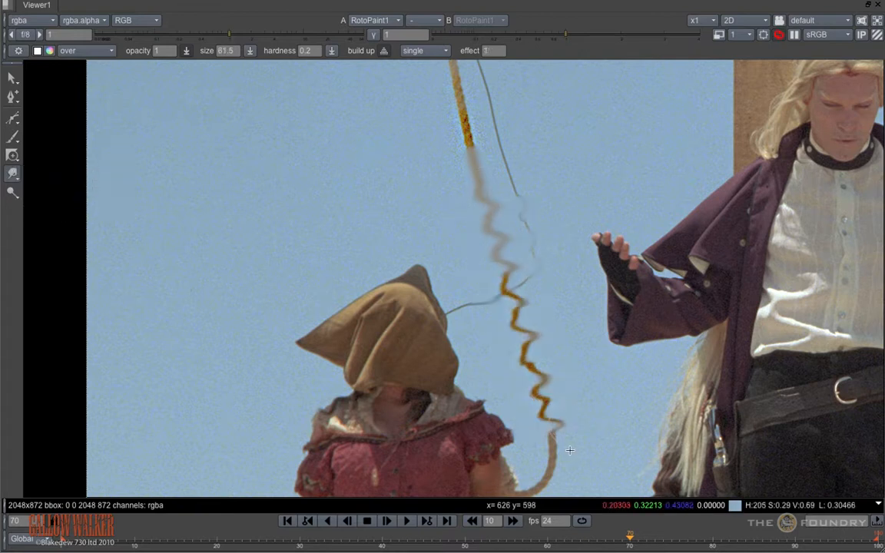
# Step: Brighten the sky around the tip of the figure's hood using the Dodge tool with color-dodge blending
pyautogui.click(13, 195)
pyautogui.click(43, 188)
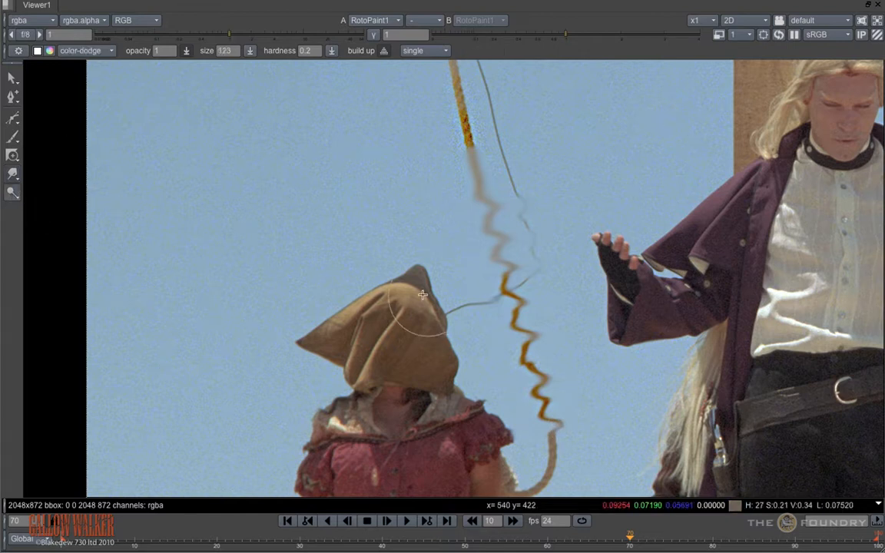
pyautogui.moveTo(409, 280); pyautogui.dragTo(406, 273)
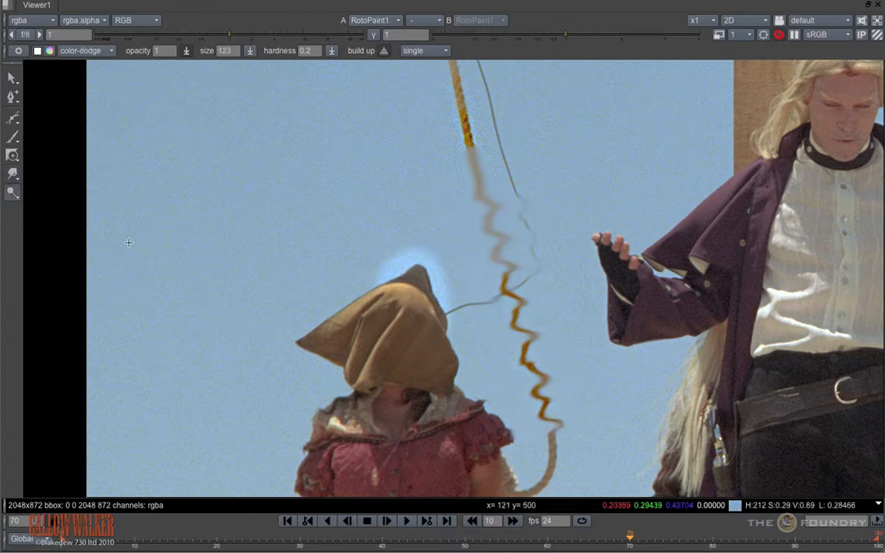
# Step: Darken the figure's hood with the Burn tool using color-burn blending
pyautogui.click(13, 193)
pyautogui.click(44, 206)
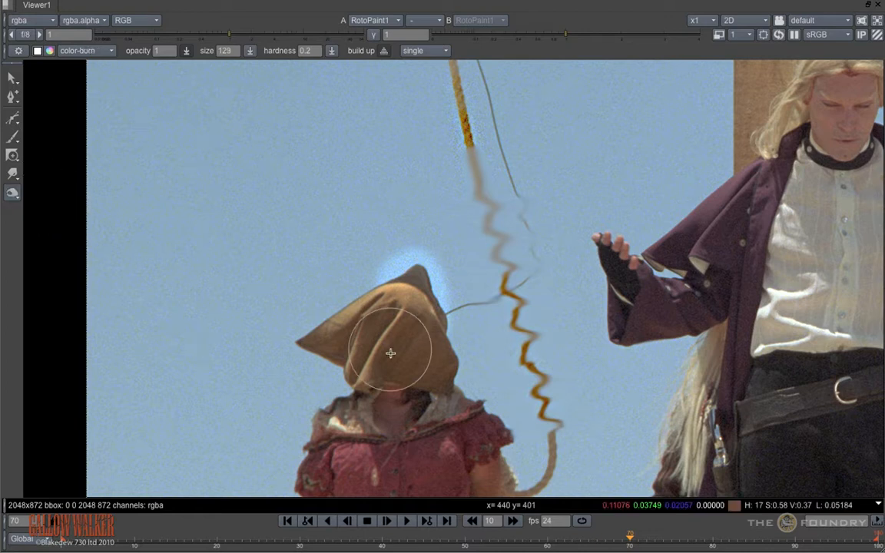
pyautogui.moveTo(390, 354)
pyautogui.mouseDown()
pyautogui.moveTo(369, 353)
pyautogui.moveTo(315, 326)
pyautogui.moveTo(296, 338)
pyautogui.mouseUp()
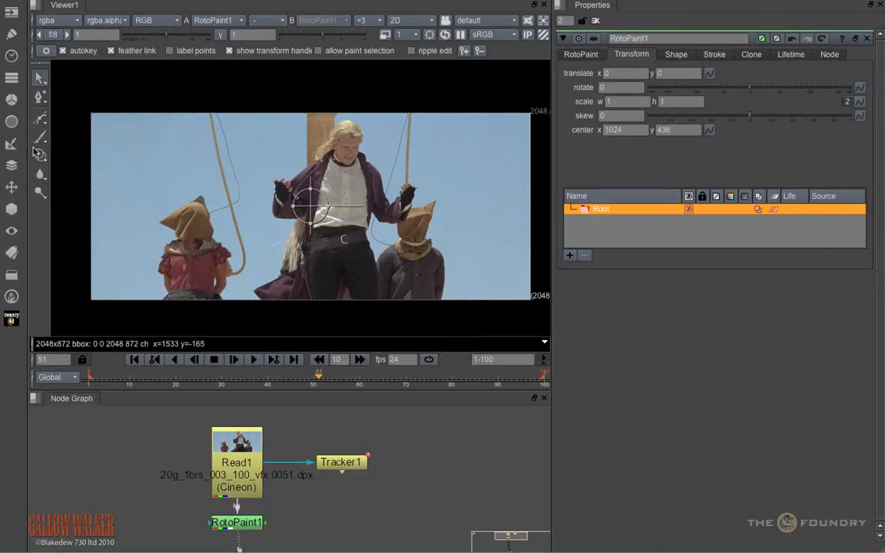
# Step: Set the Clone tool's source on the rope just above the point where the thin wire crosses it
pyautogui.click(40, 154)
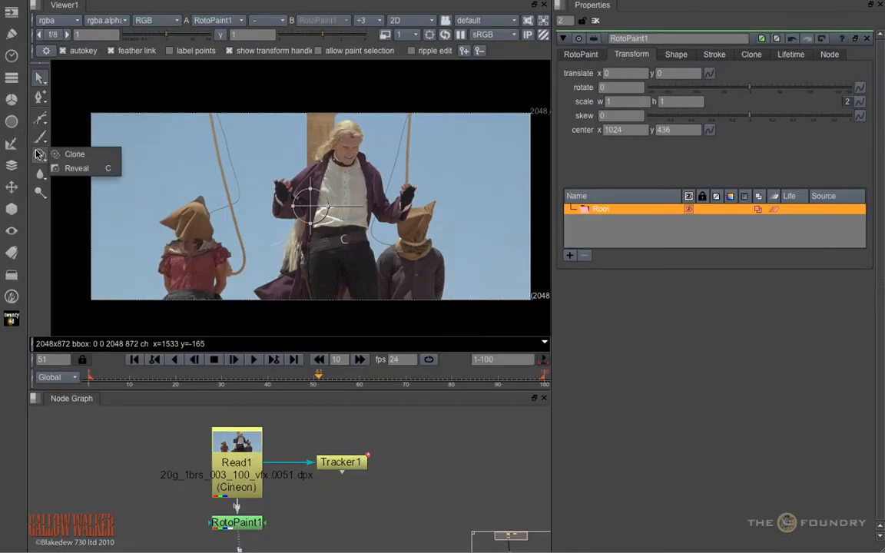
pyautogui.click(77, 154)
pyautogui.scroll(1, 241, 202)
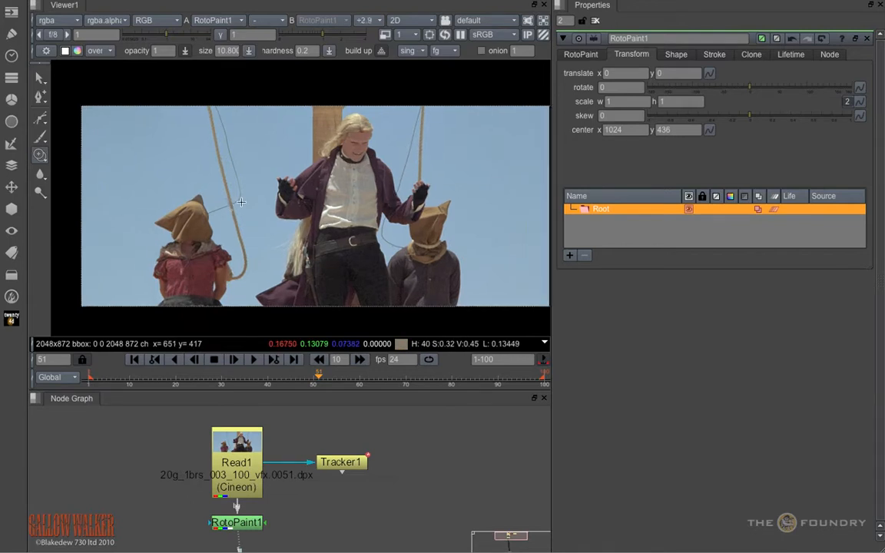
pyautogui.scroll(4, 240, 202)
pyautogui.press('space')
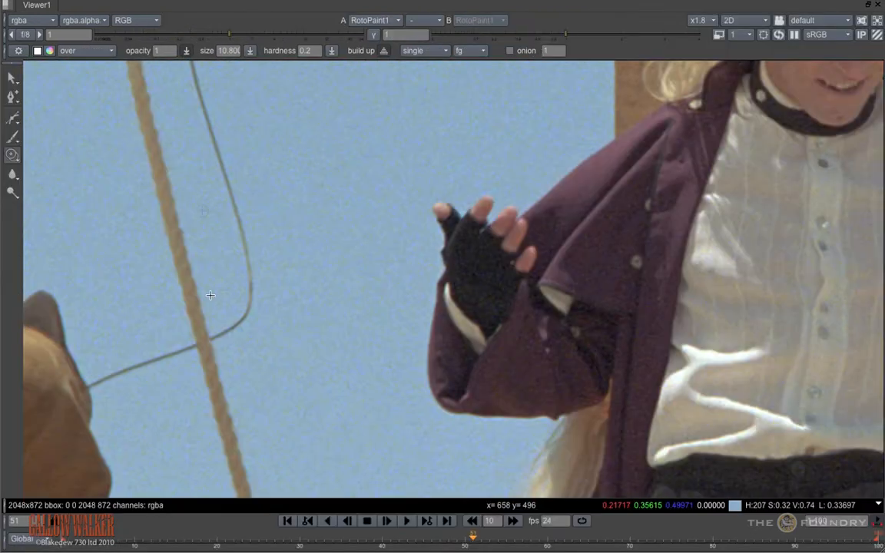
pyautogui.scroll(4, 211, 296)
pyautogui.moveTo(408, 310); pyautogui.dragTo(445, 348, button='middle')
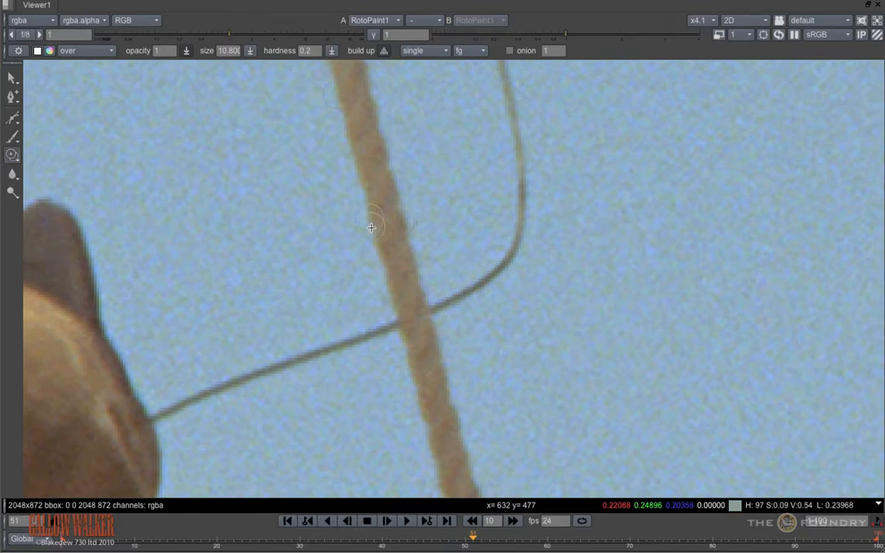
pyautogui.moveTo(371, 228)
pyautogui.keyDown('ctrl'); pyautogui.mouseDown()
pyautogui.moveTo(387, 331)
pyautogui.moveTo(401, 333)
pyautogui.mouseUp(); pyautogui.keyUp('ctrl')
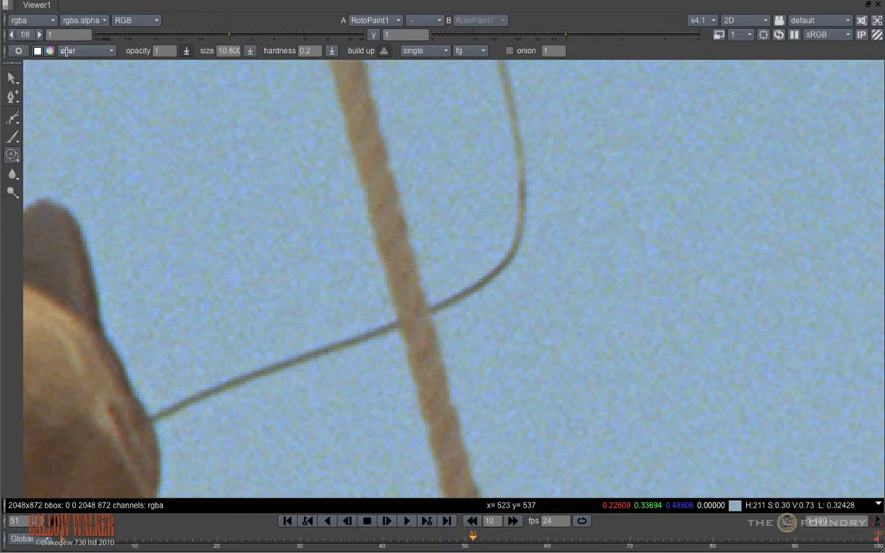
# Step: Clone over the thin wire where it crosses the rope, removing a stretch of it on both sides
pyautogui.click(18, 52)
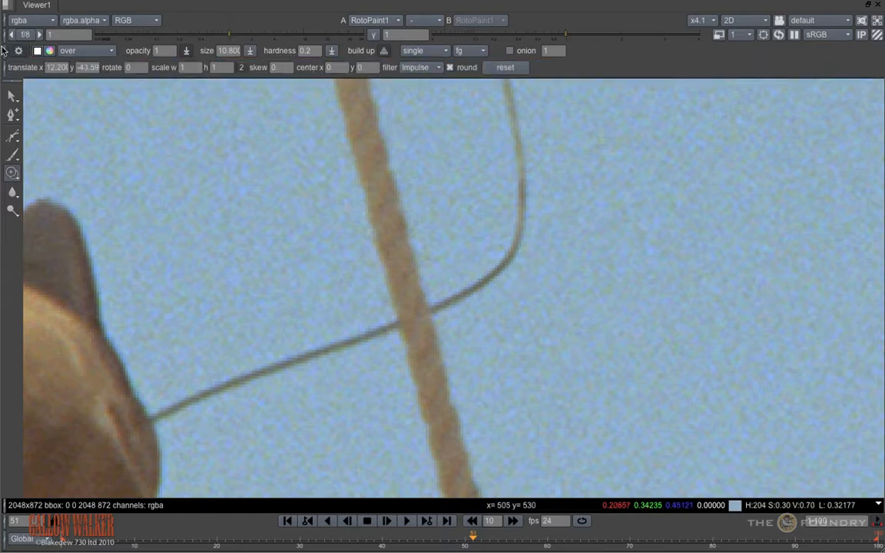
pyautogui.click(19, 51)
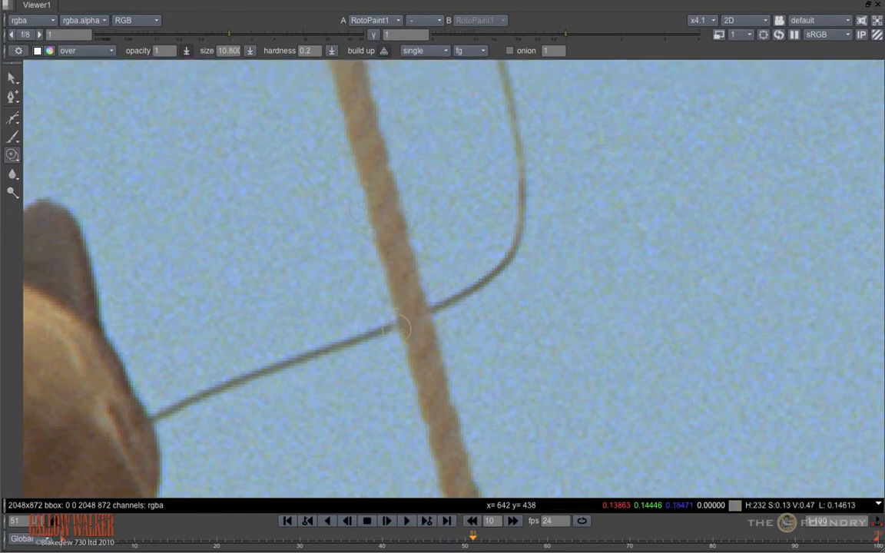
pyautogui.moveTo(385, 329); pyautogui.dragTo(282, 368)
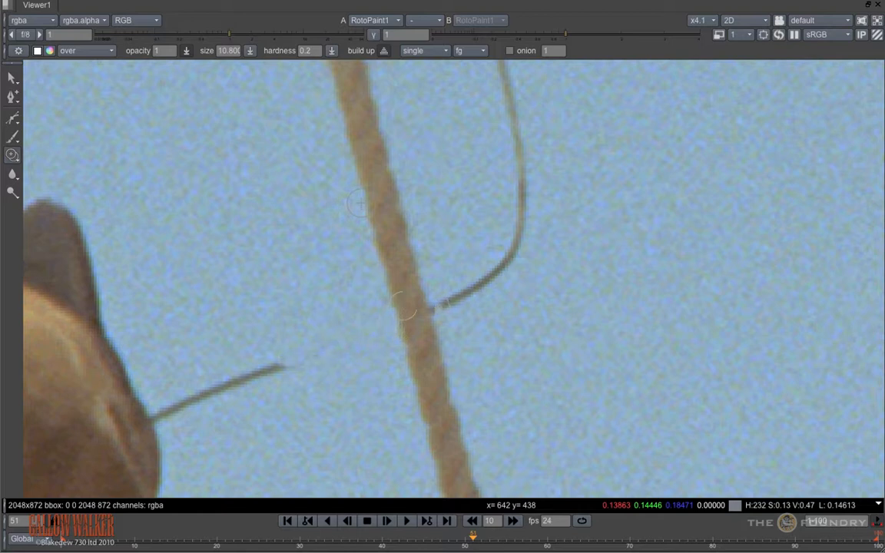
pyautogui.moveTo(444, 304); pyautogui.dragTo(511, 258)
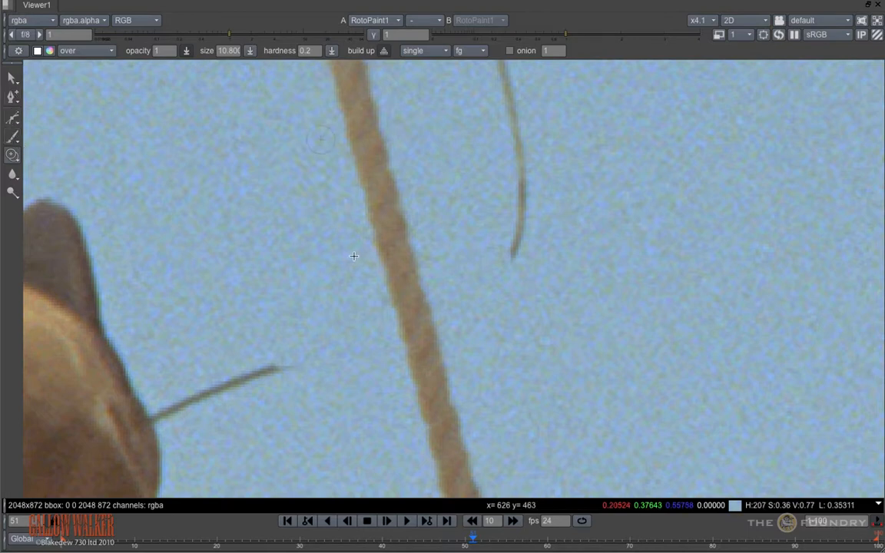
# Step: Set the lifetime of both clone strokes, Clone1 and Clone2, to all frames
pyautogui.press('space')
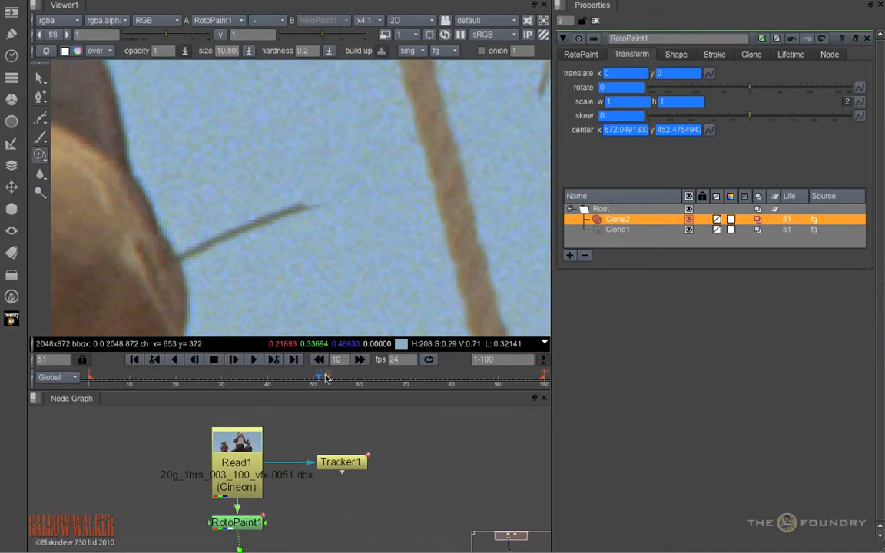
pyautogui.keyDown('shift'); pyautogui.click(797, 232); pyautogui.keyUp('shift')
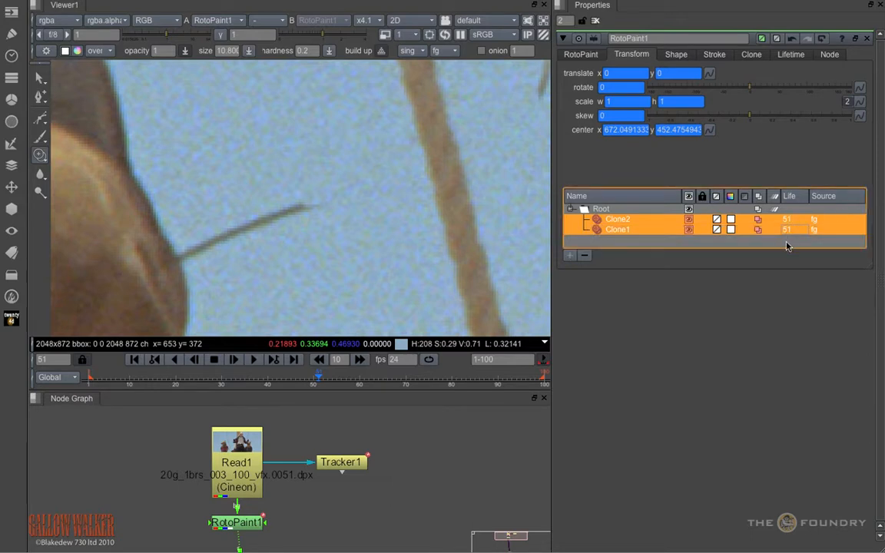
pyautogui.click(794, 55)
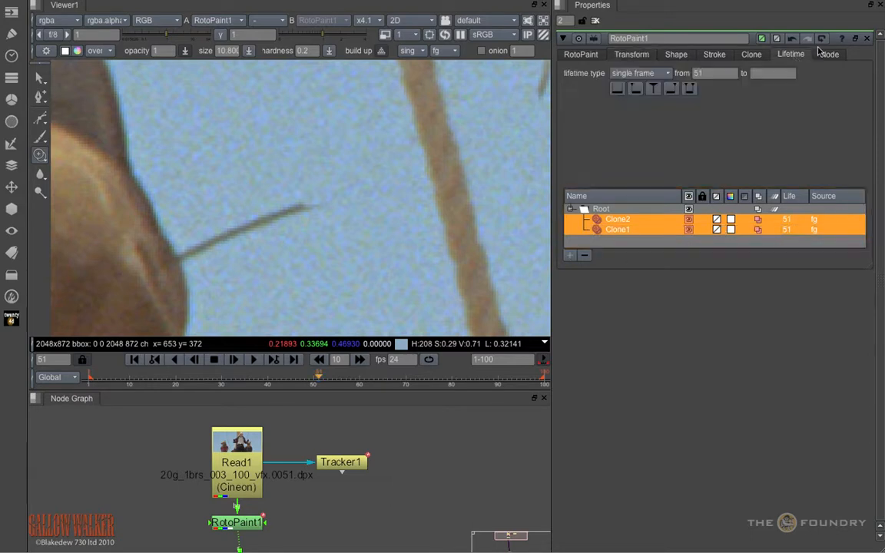
pyautogui.click(618, 90)
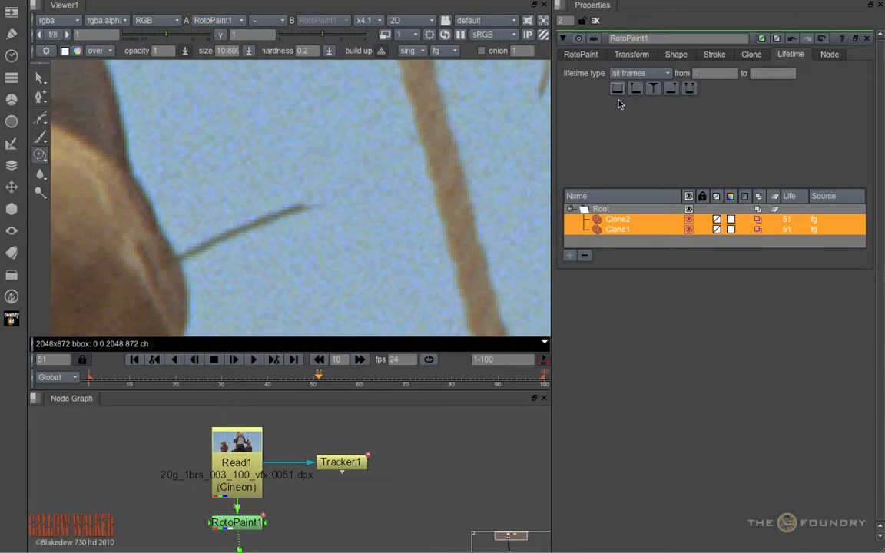
pyautogui.click(795, 240)
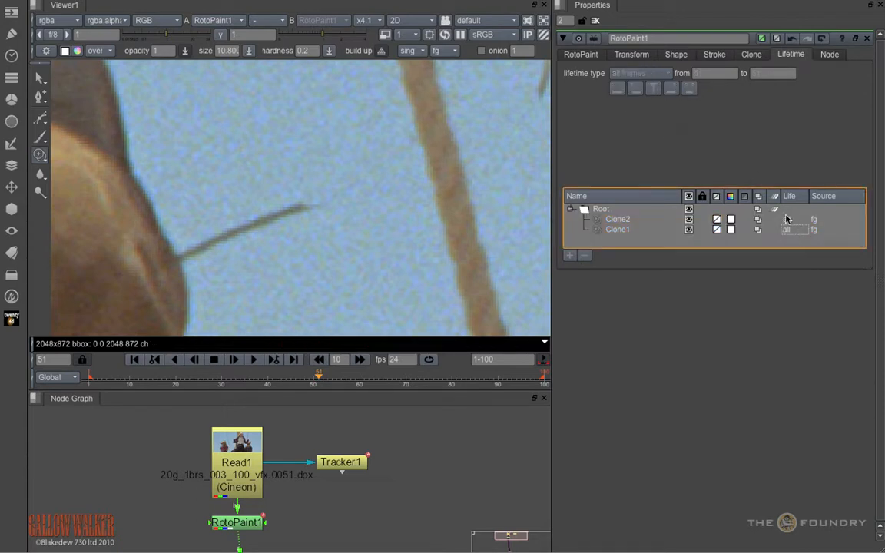
# Step: Set the match-move reference frame of Tracker1 to the current frame, 51
pyautogui.doubleClick(349, 464)
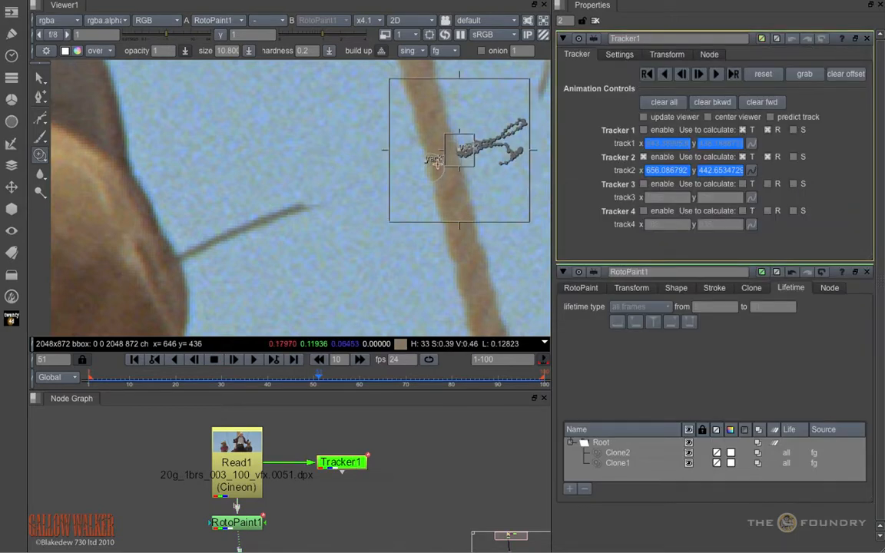
pyautogui.click(666, 54)
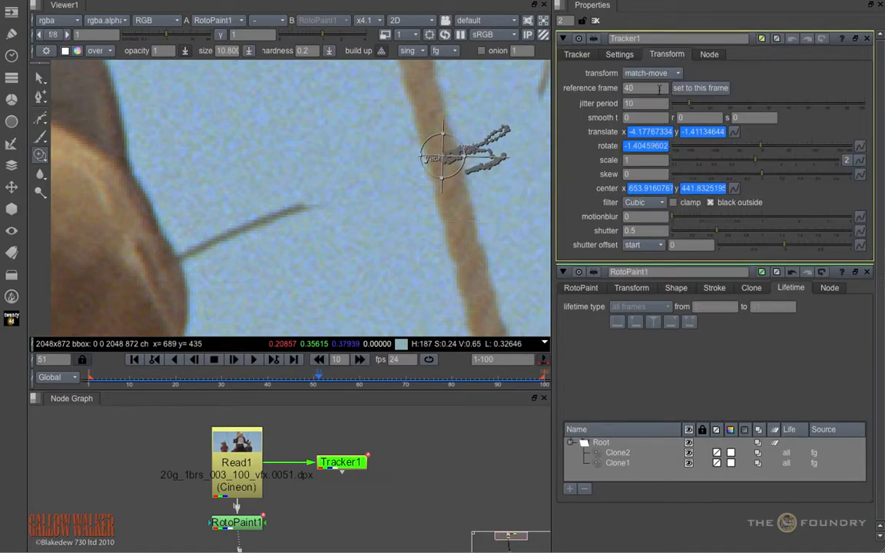
pyautogui.click(686, 88)
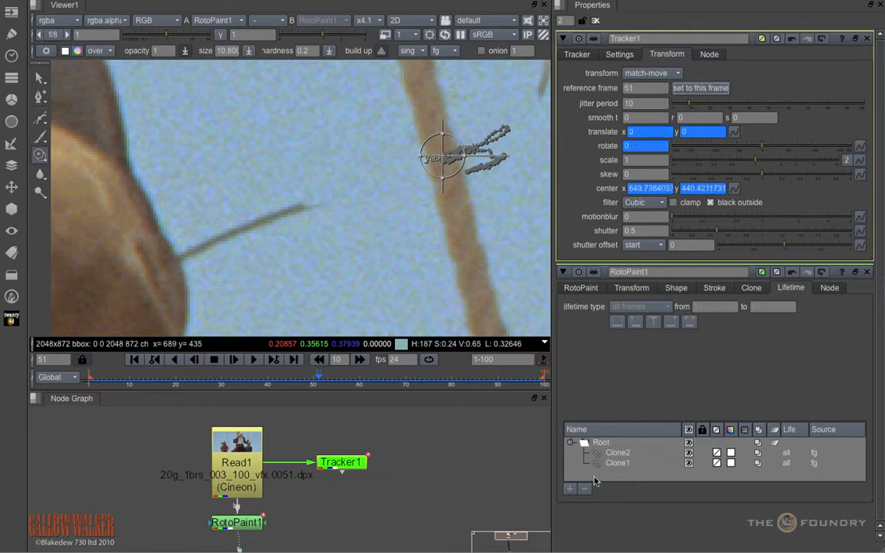
# Step: Add a new layer under Root in RotoPaint1 and name it RopeCleanUp
pyautogui.click(602, 444)
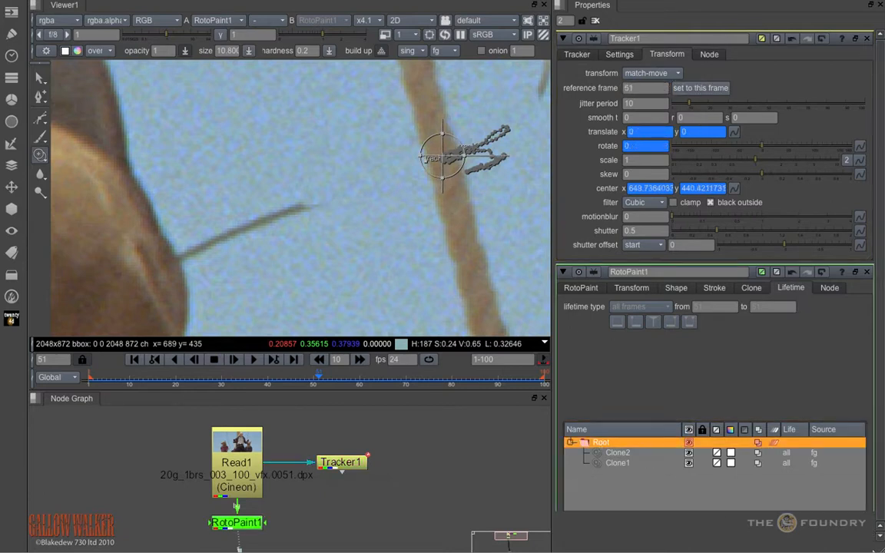
pyautogui.click(581, 288)
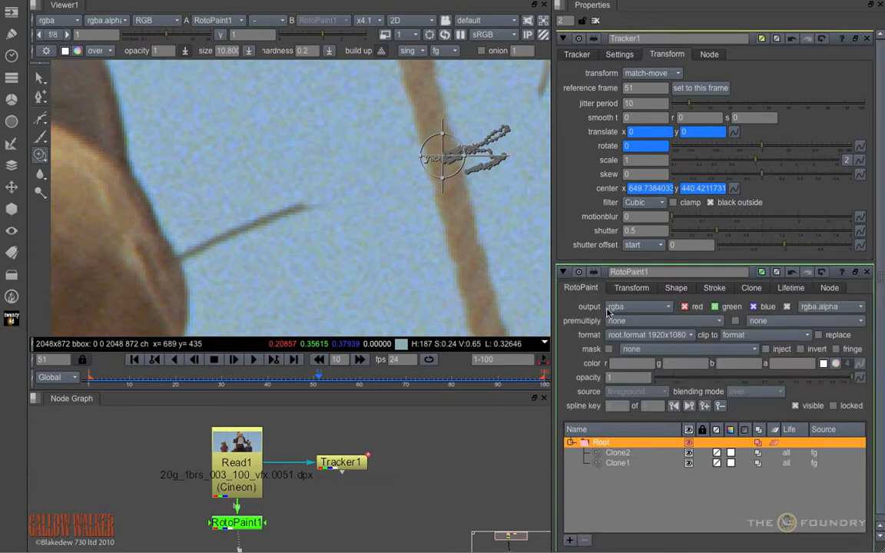
pyautogui.click(571, 540)
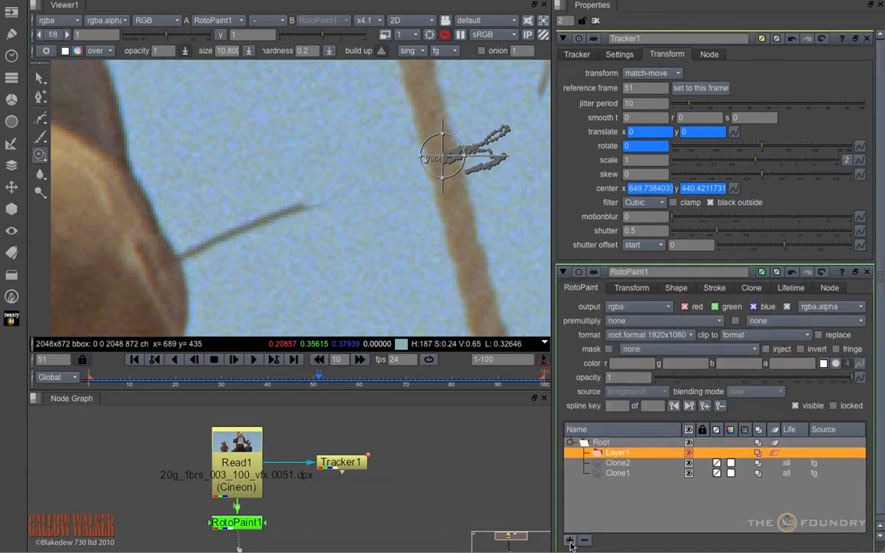
pyautogui.doubleClick(620, 454)
pyautogui.write('RopeCleanUp')
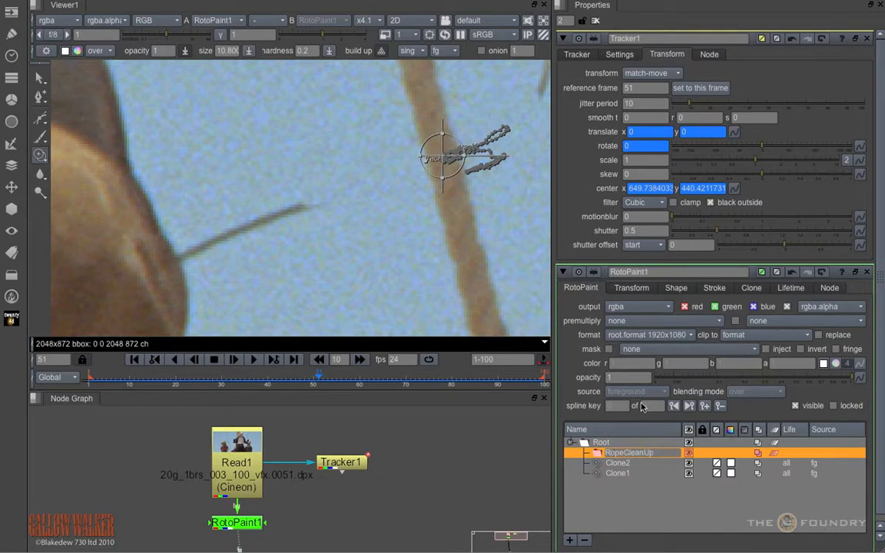
pyautogui.click(628, 495)
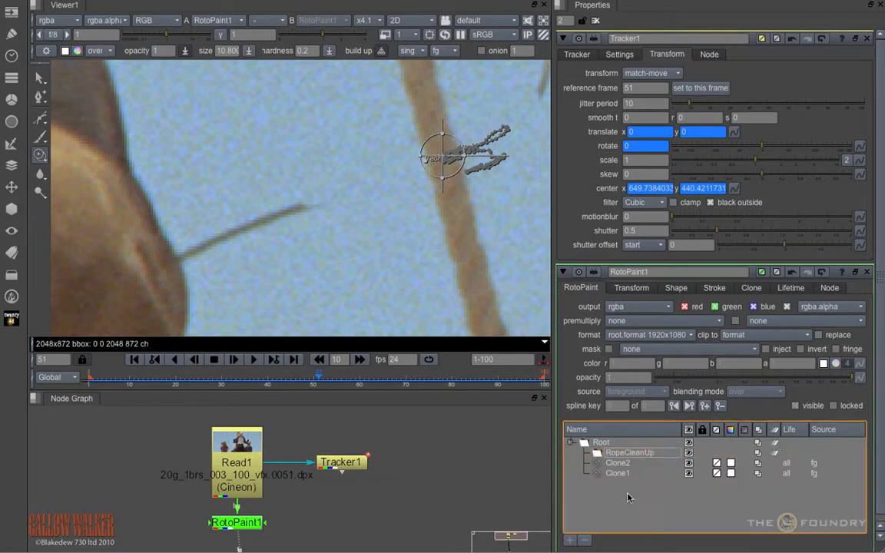
# Step: Move the Clone1 and Clone2 strokes into the RopeCleanUp layer
pyautogui.click(617, 465)
pyautogui.keyDown('shift'); pyautogui.click(620, 476); pyautogui.keyUp('shift')
pyautogui.moveTo(599, 465); pyautogui.dragTo(614, 453)
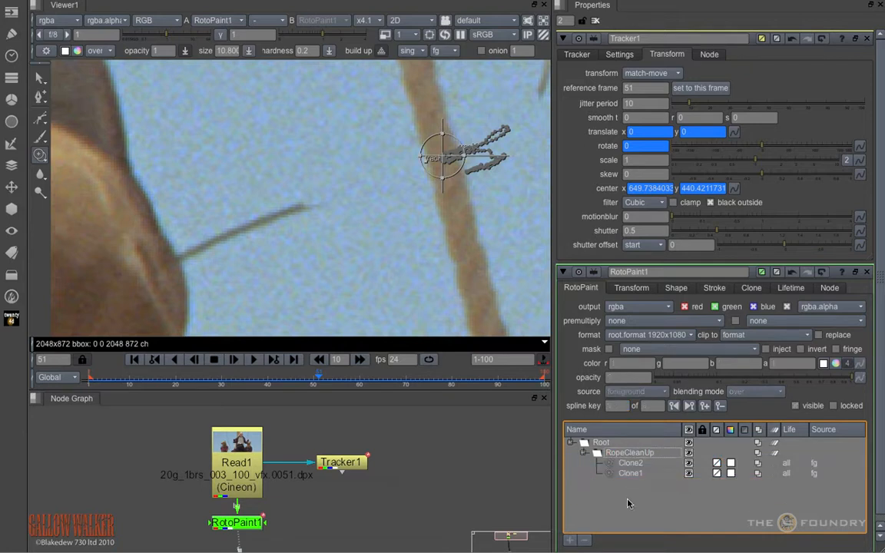
# Step: Link the RopeCleanUp layer's translate, rotate and center to the matching Tracker1 transform values, and collapse the tracker's properties
pyautogui.click(637, 453)
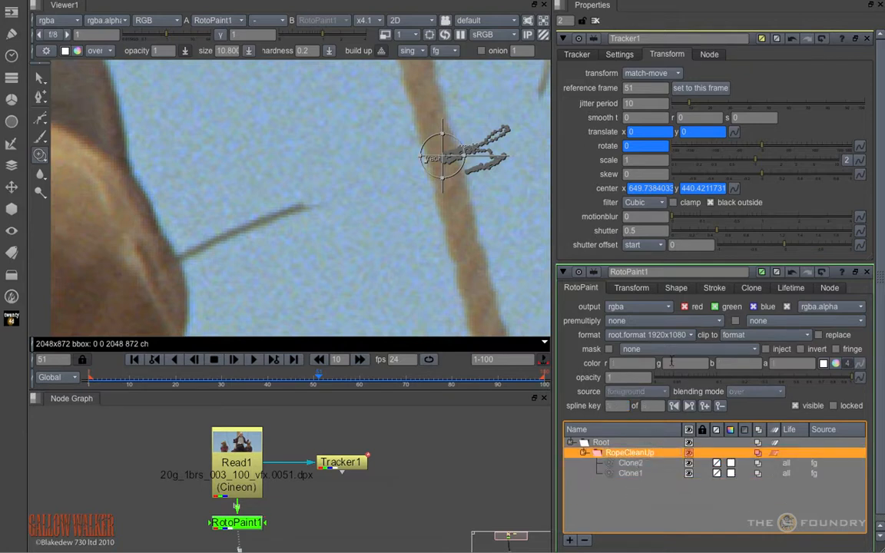
pyautogui.click(633, 288)
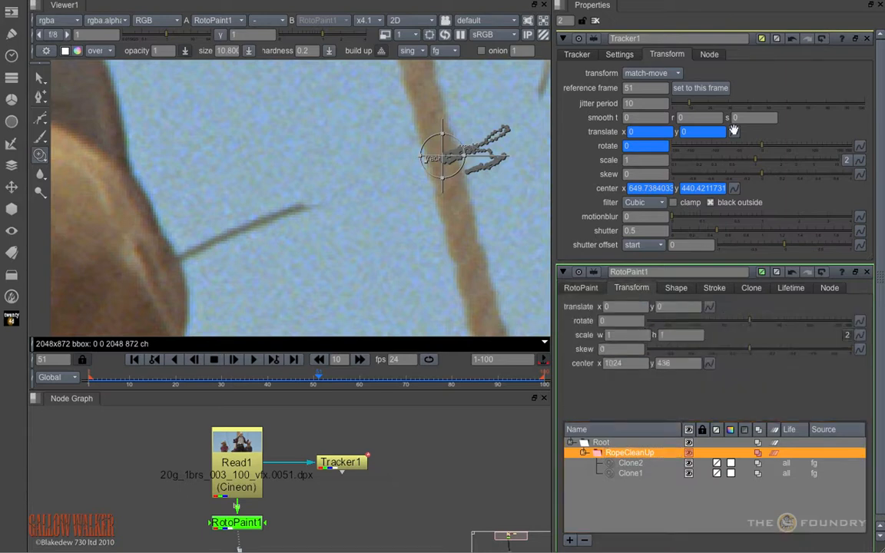
pyautogui.keyDown('ctrl'); pyautogui.moveTo(734, 133); pyautogui.dragTo(709, 307); pyautogui.keyUp('ctrl')
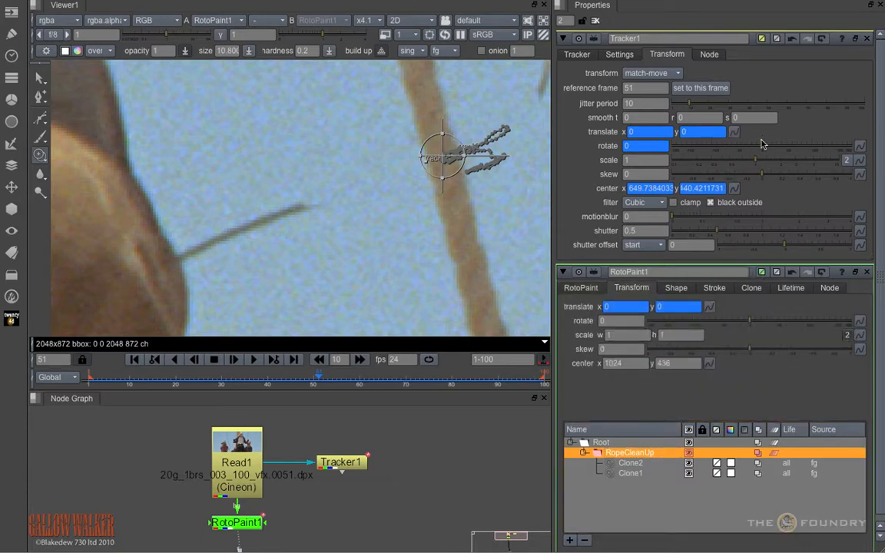
pyautogui.keyDown('ctrl'); pyautogui.moveTo(861, 147); pyautogui.dragTo(623, 307); pyautogui.keyUp('ctrl')
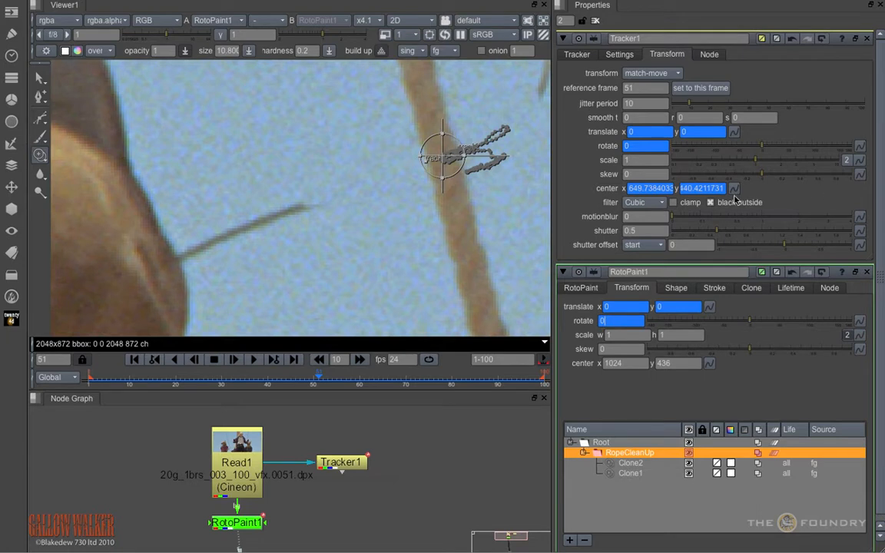
pyautogui.keyDown('ctrl'); pyautogui.moveTo(734, 190); pyautogui.dragTo(711, 363); pyautogui.keyUp('ctrl')
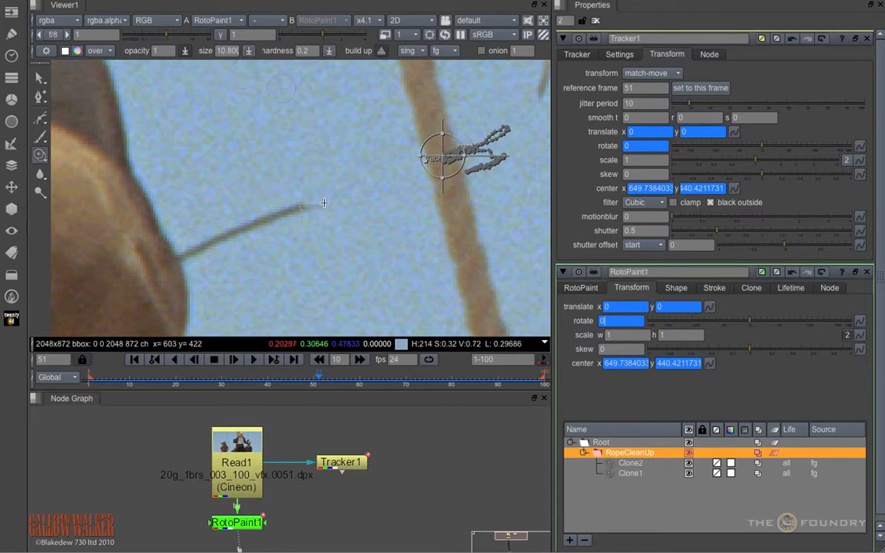
pyautogui.moveTo(320, 200); pyautogui.dragTo(162, 246, button='middle')
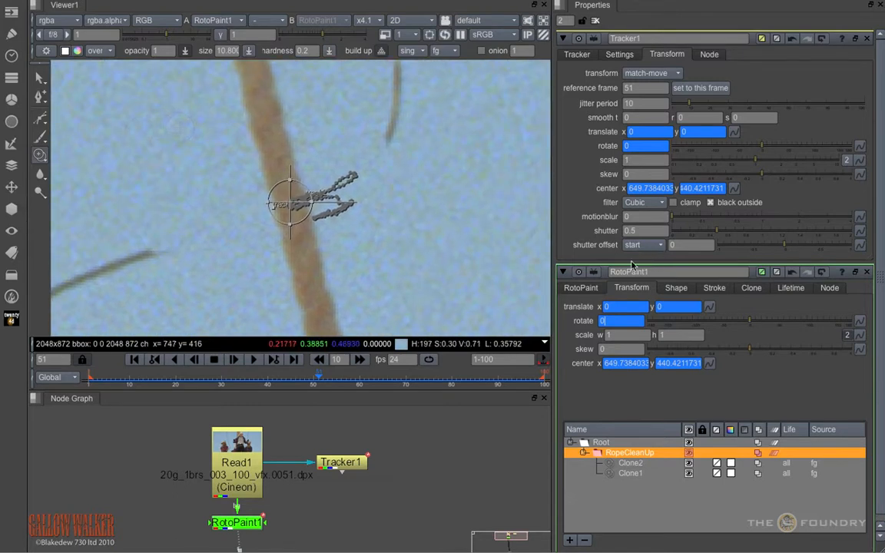
pyautogui.click(562, 39)
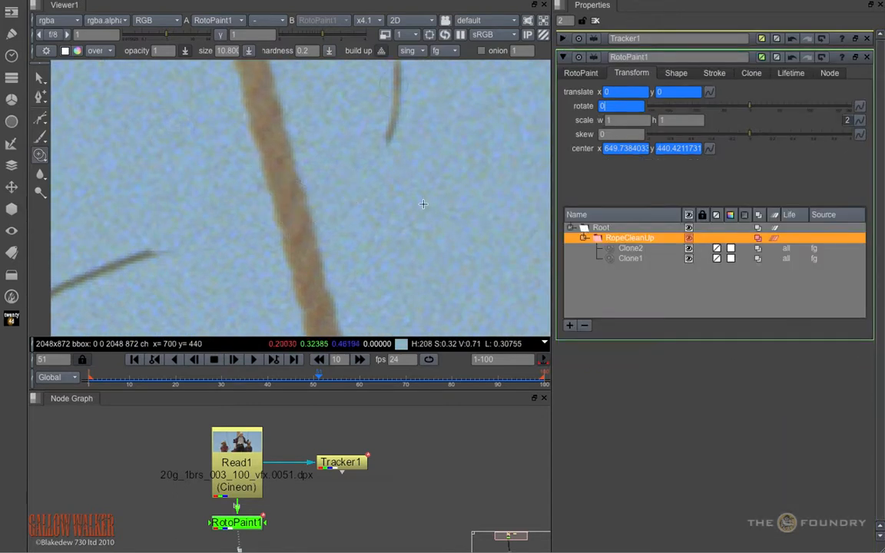
# Step: Check the rope cleanup at frames 52 and 69, showing the transform handle of the Clone2 stroke
pyautogui.moveTo(320, 385)
pyautogui.mouseDown()
pyautogui.moveTo(456, 388)
pyautogui.moveTo(324, 387)
pyautogui.mouseUp()
pyautogui.click(629, 251)
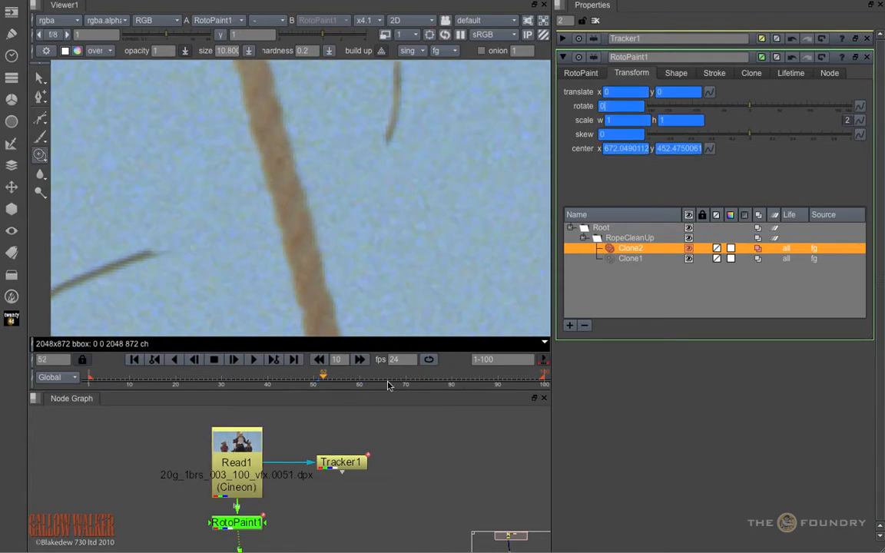
pyautogui.moveTo(388, 386)
pyautogui.mouseDown()
pyautogui.moveTo(466, 382)
pyautogui.moveTo(402, 385)
pyautogui.mouseUp()
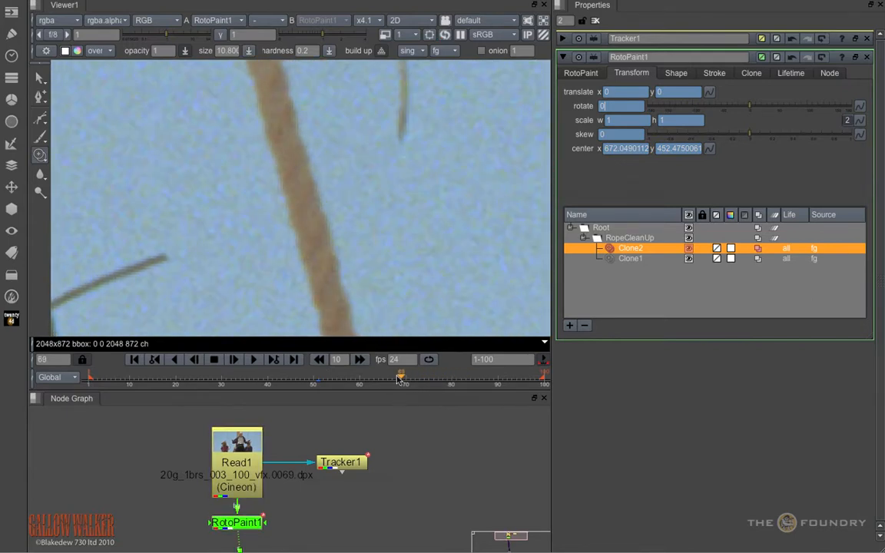
pyautogui.click(40, 78)
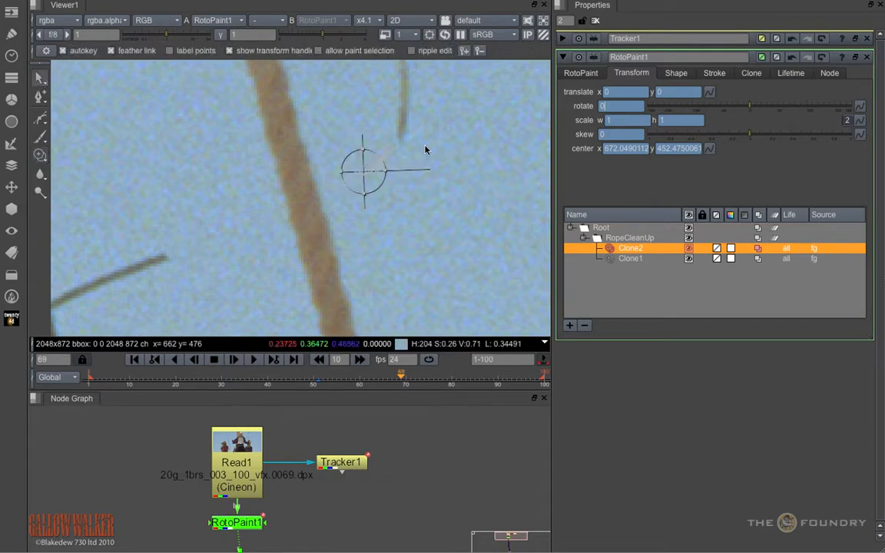
# Step: Set a keyframe on the Clone1 stroke's clone translate at frame 69
pyautogui.click(640, 260)
pyautogui.click(751, 73)
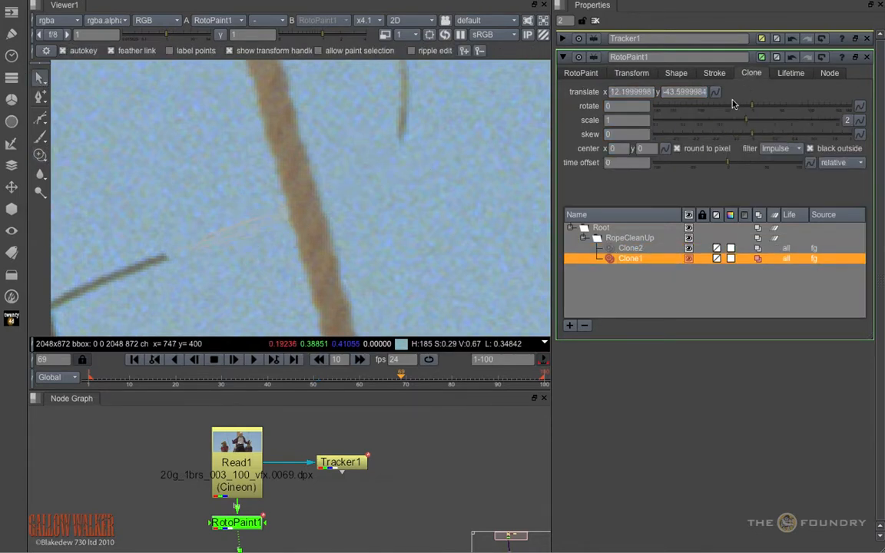
pyautogui.click(715, 91)
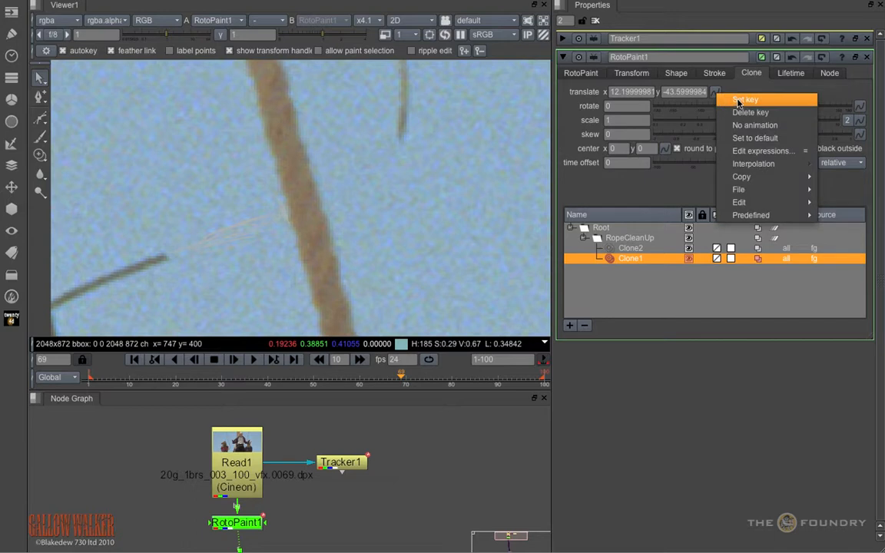
pyautogui.click(739, 96)
# Step: With the viewer overlay off, set Clone1's clone translate x to 13.19999981 at frame 73 and scrub to frame 94 to check the rope
pyautogui.moveTo(404, 381); pyautogui.dragTo(419, 385)
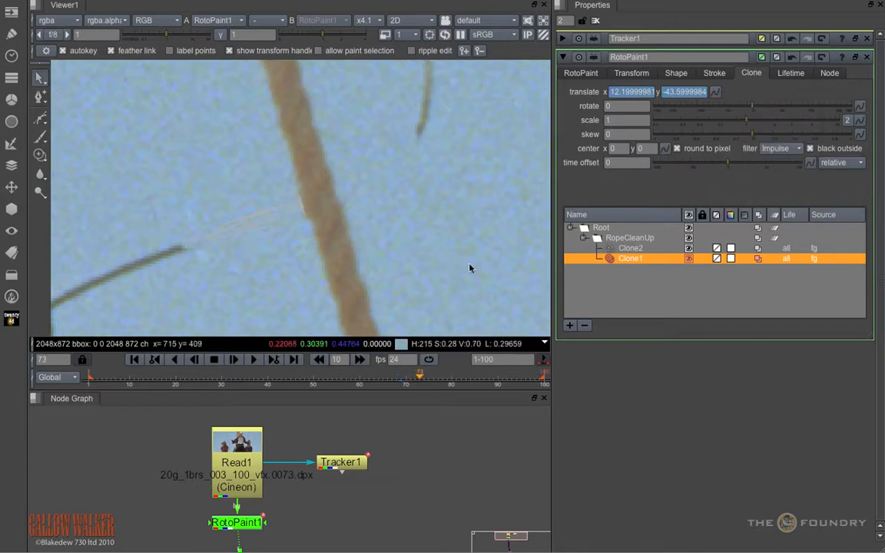
pyautogui.click(431, 224)
pyautogui.press('o')
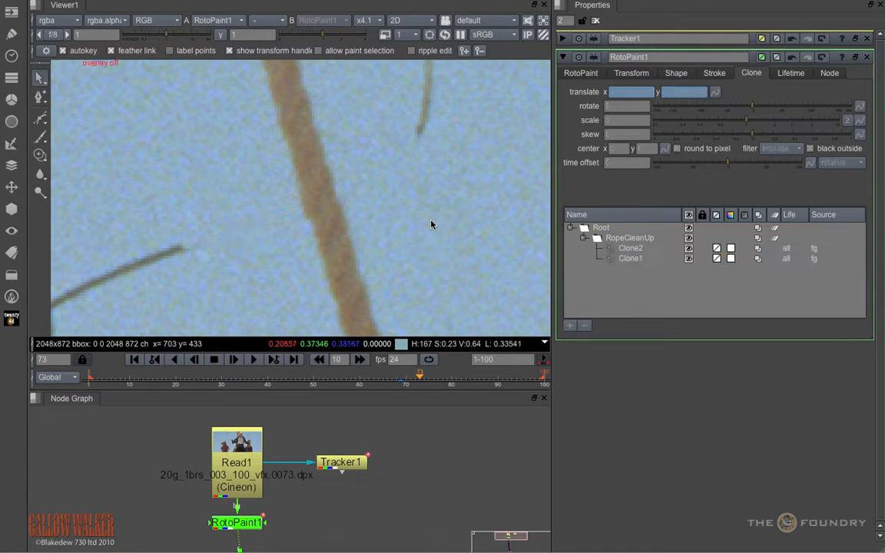
pyautogui.click(648, 259)
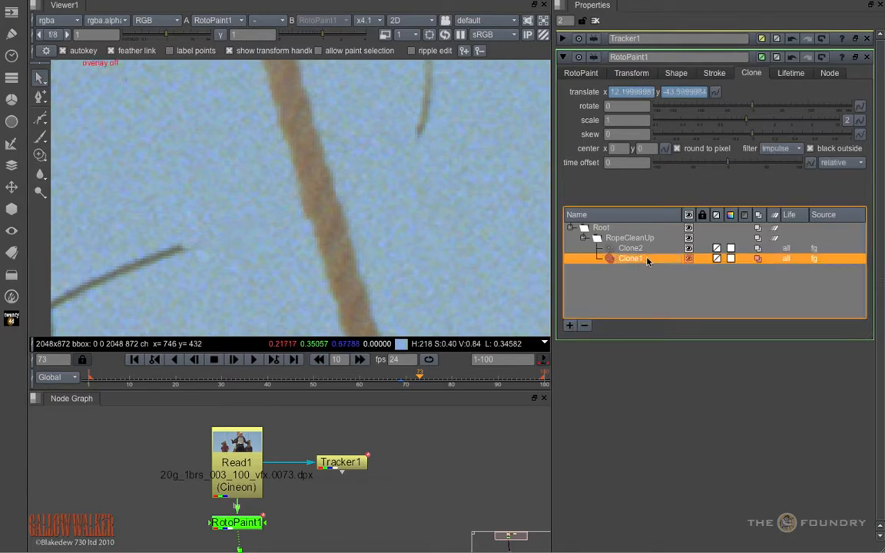
pyautogui.click(616, 93)
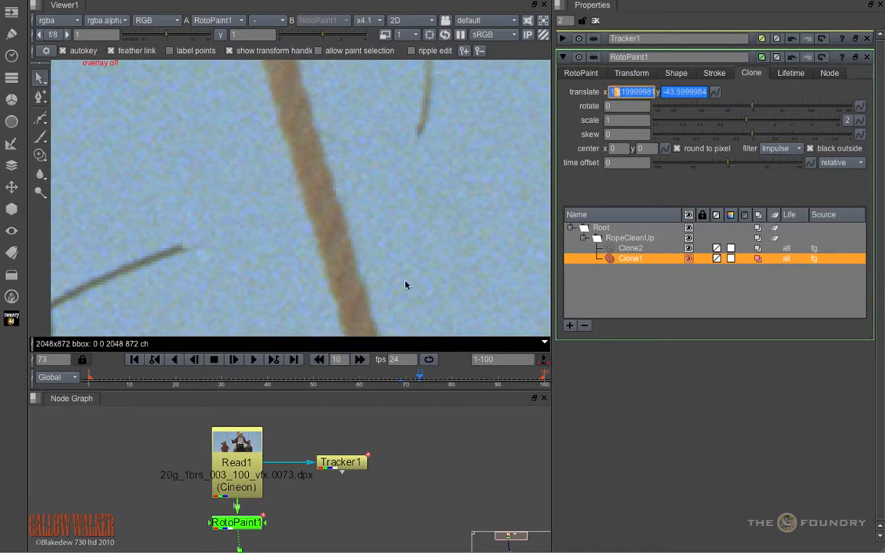
pyautogui.click(407, 384)
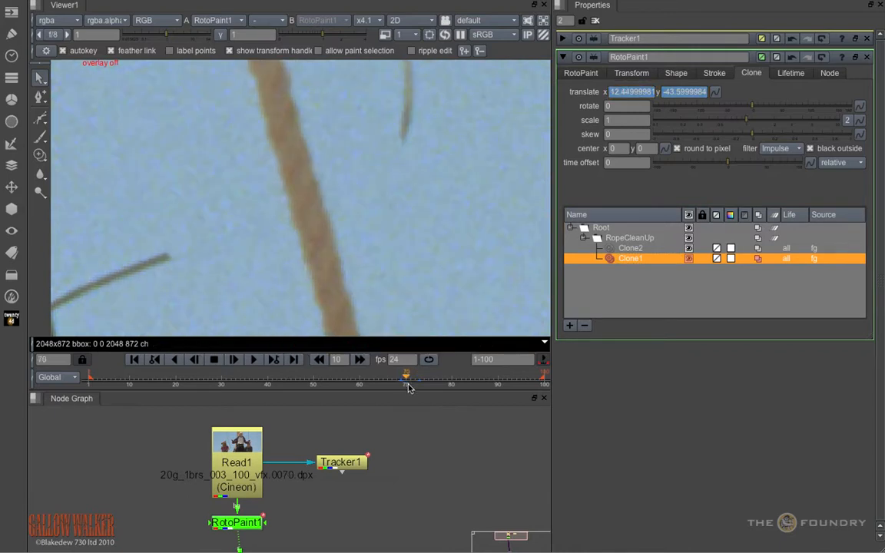
pyautogui.moveTo(407, 385); pyautogui.dragTo(517, 388)
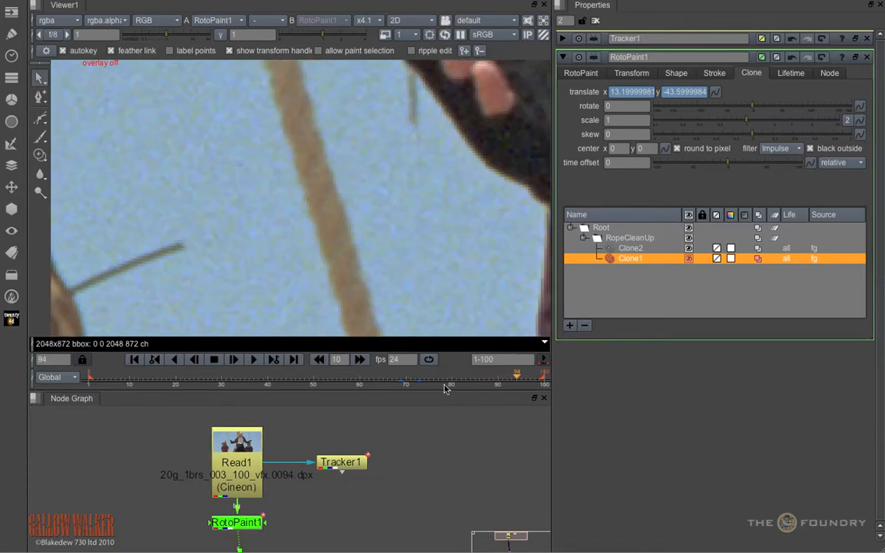
# Step: Return to frame 69 and set a keyframe on the Clone2 stroke's clone translate
pyautogui.moveTo(408, 387); pyautogui.dragTo(400, 384)
pyautogui.click(630, 249)
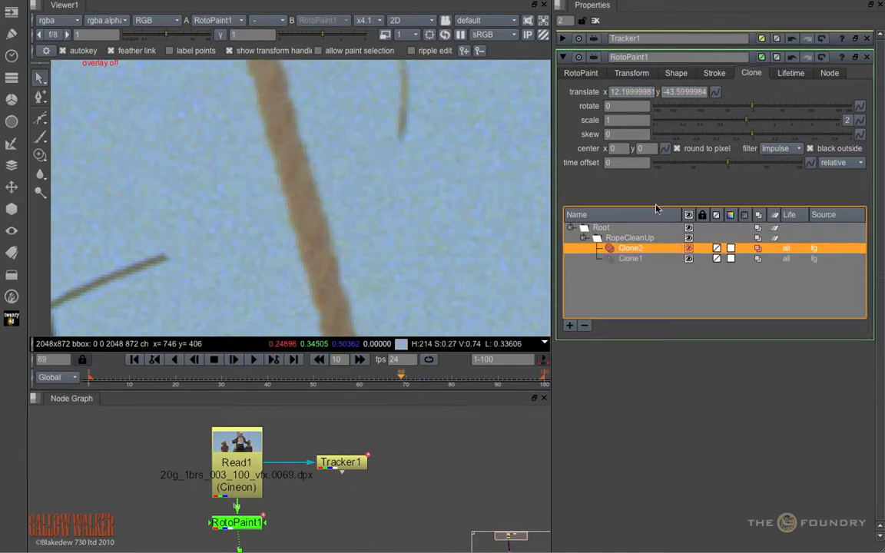
pyautogui.click(715, 93)
pyautogui.click(735, 100)
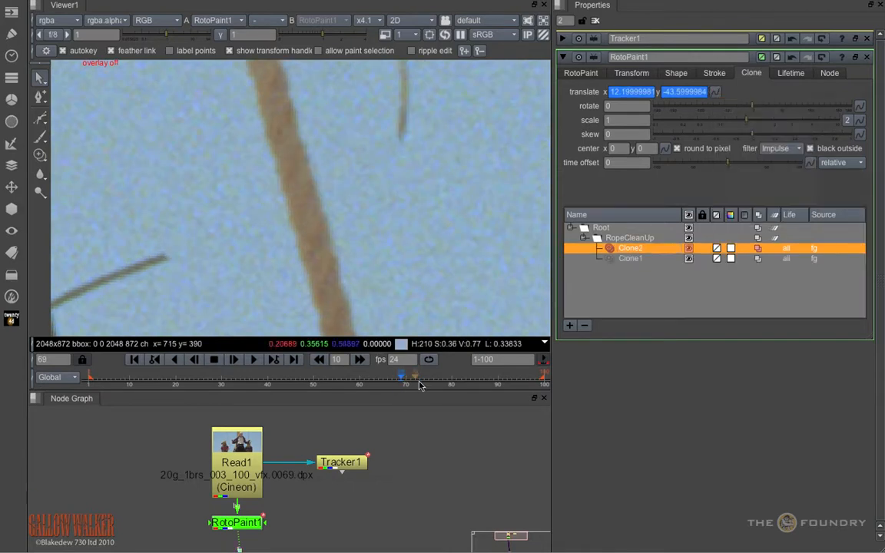
# Step: Set Clone2's clone translate x to 13.19999981 at frame 73, and scrub the frames around 70 to check the rope
pyautogui.click(632, 258)
pyautogui.click(420, 385)
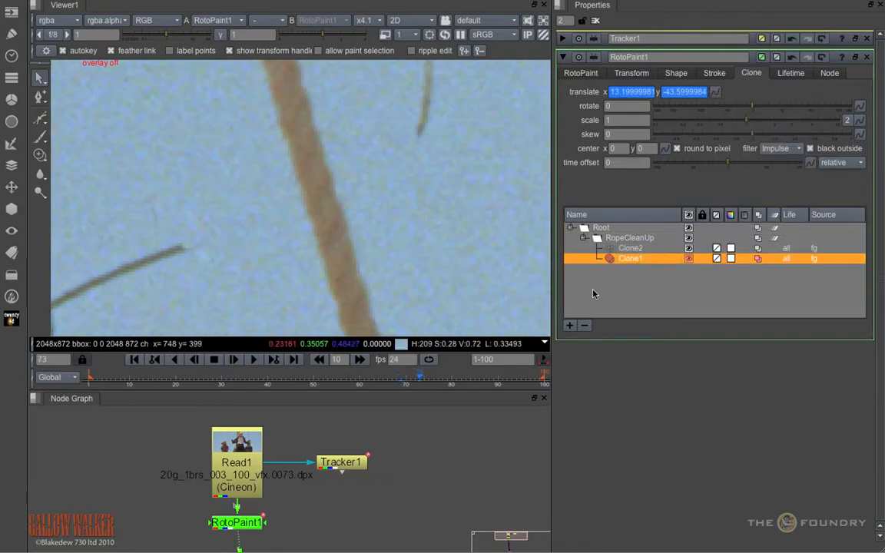
pyautogui.click(639, 250)
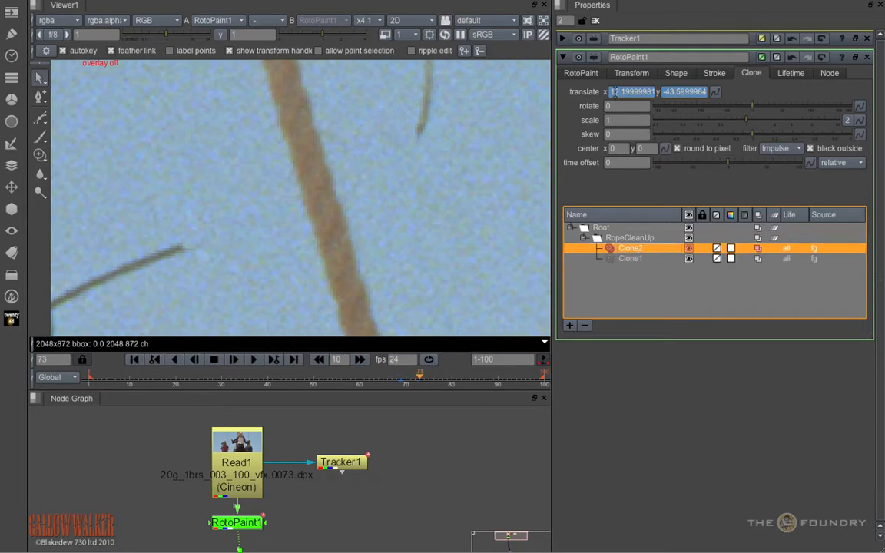
pyautogui.click(612, 91)
pyautogui.press('Up')
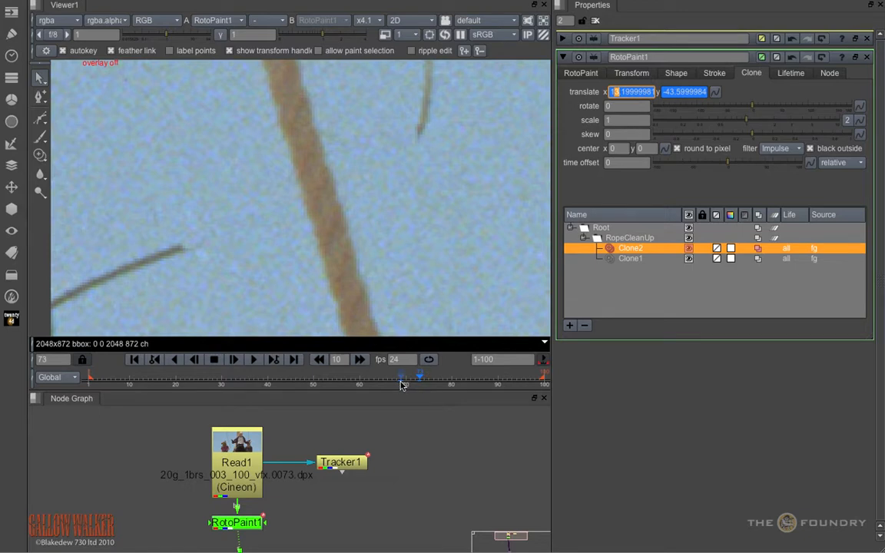
pyautogui.moveTo(401, 384)
pyautogui.mouseDown()
pyautogui.moveTo(542, 384)
pyautogui.moveTo(408, 388)
pyautogui.mouseUp()
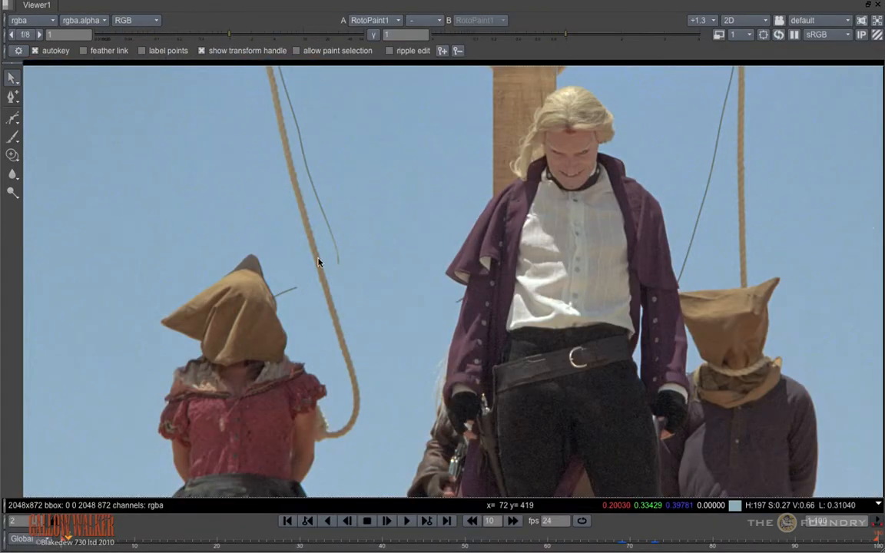
# Step: Draw a closed Bezier around the wire stub beside the woman's hood at frame 2, and move its lowest point up closer to the wire
pyautogui.scroll(5, 326, 252)
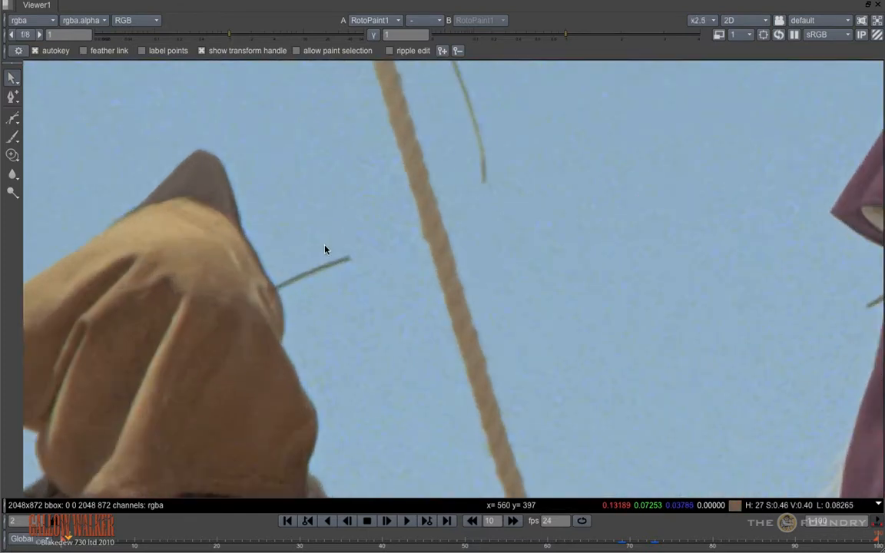
pyautogui.click(13, 118)
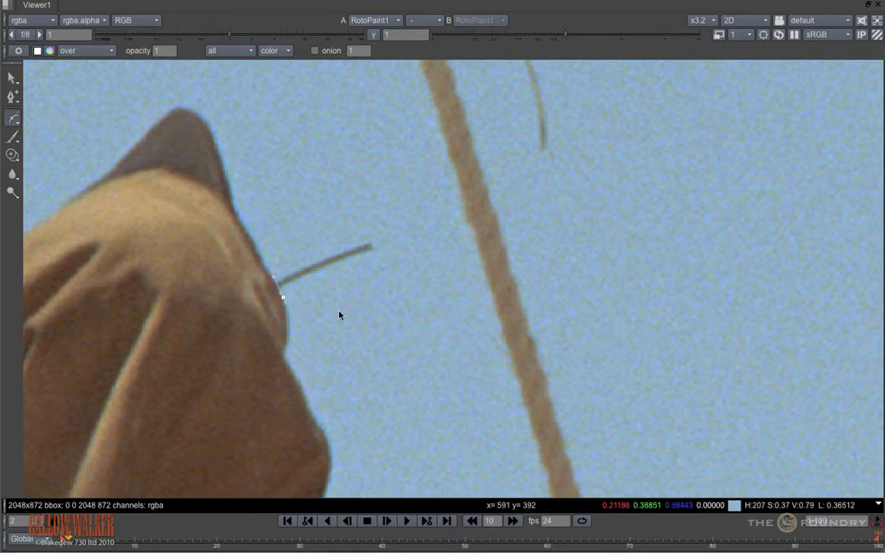
pyautogui.click(411, 212)
pyautogui.click(336, 225)
pyautogui.click(282, 248)
pyautogui.click(274, 278)
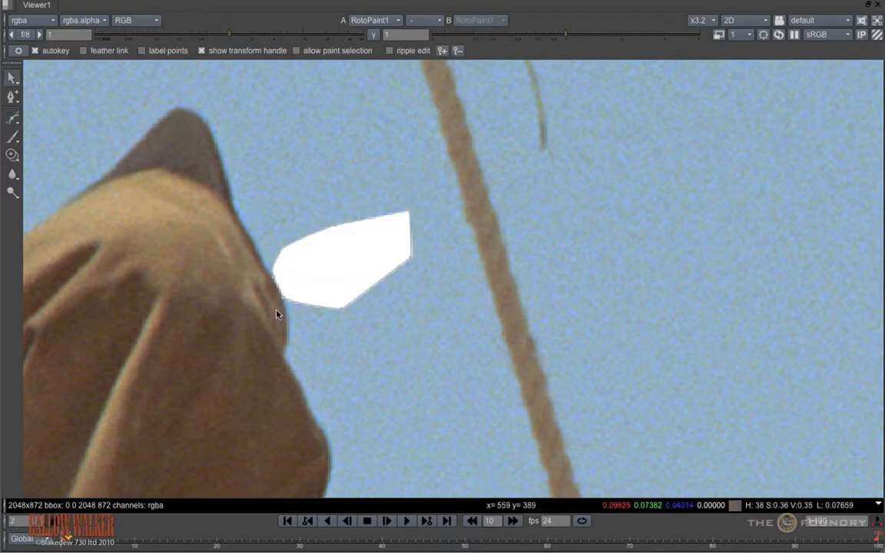
pyautogui.scroll(3, 281, 301)
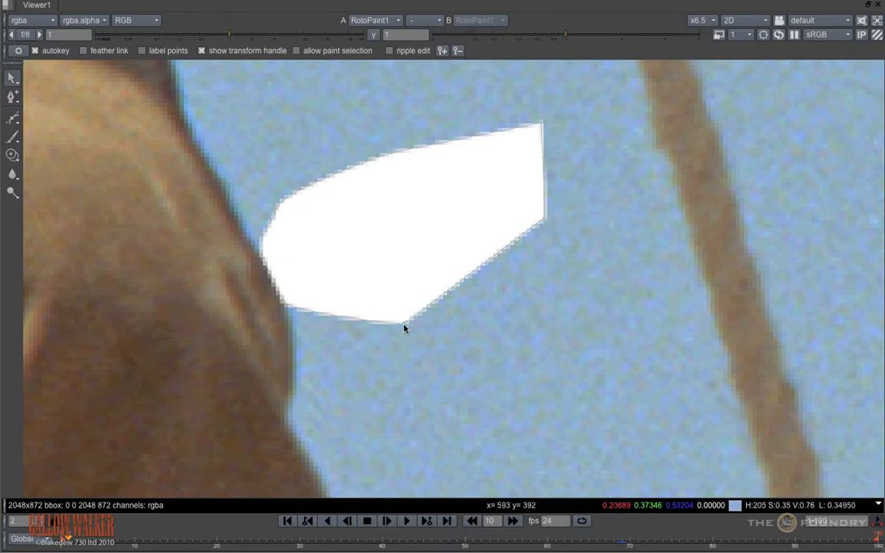
pyautogui.moveTo(405, 322); pyautogui.dragTo(399, 293)
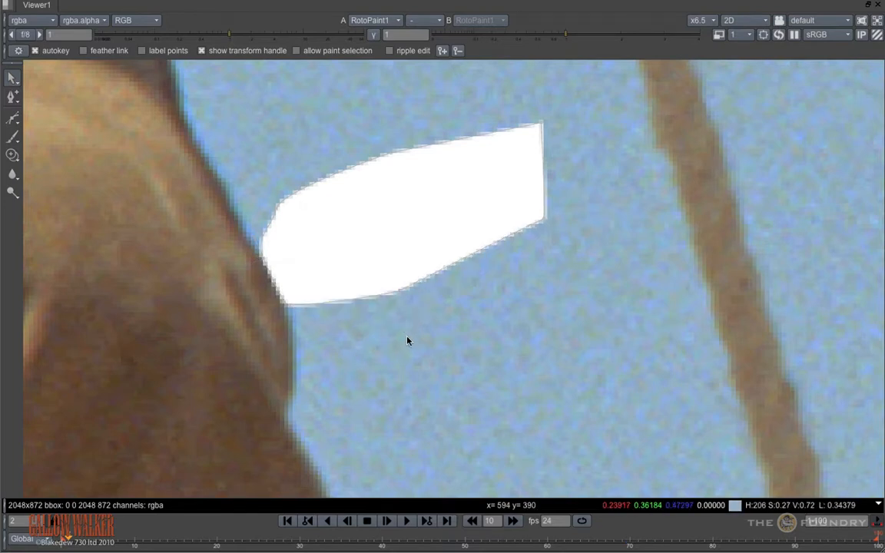
# Step: Set the source of the Bezier1 shape to foreground
pyautogui.press('space')
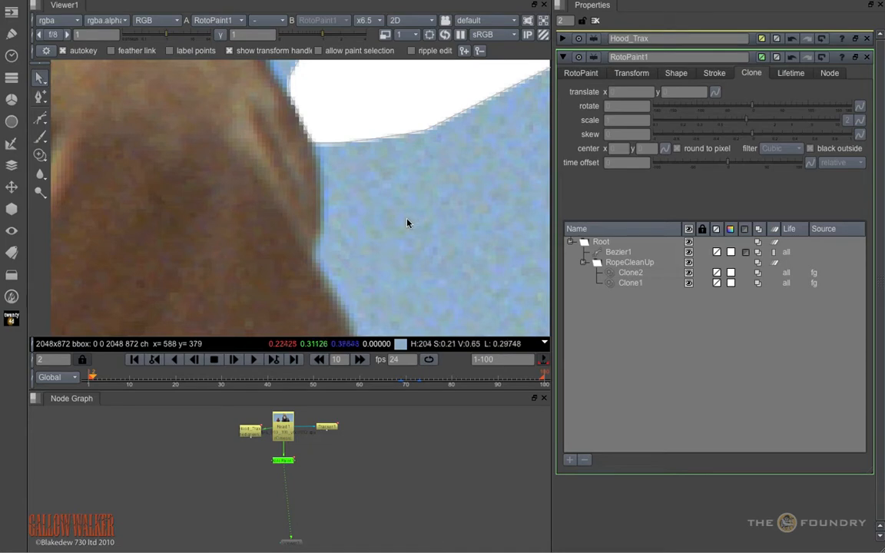
pyautogui.moveTo(415, 211); pyautogui.dragTo(322, 328, button='middle')
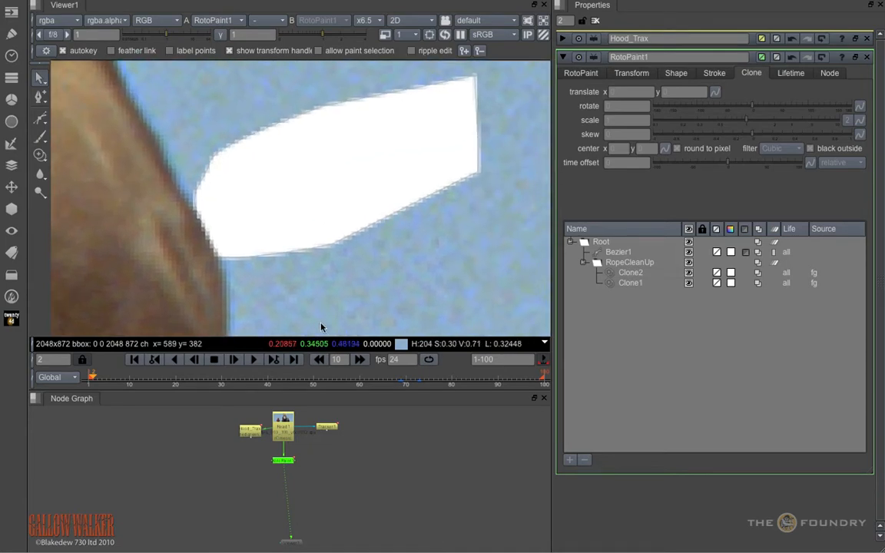
pyautogui.click(618, 254)
pyautogui.click(686, 75)
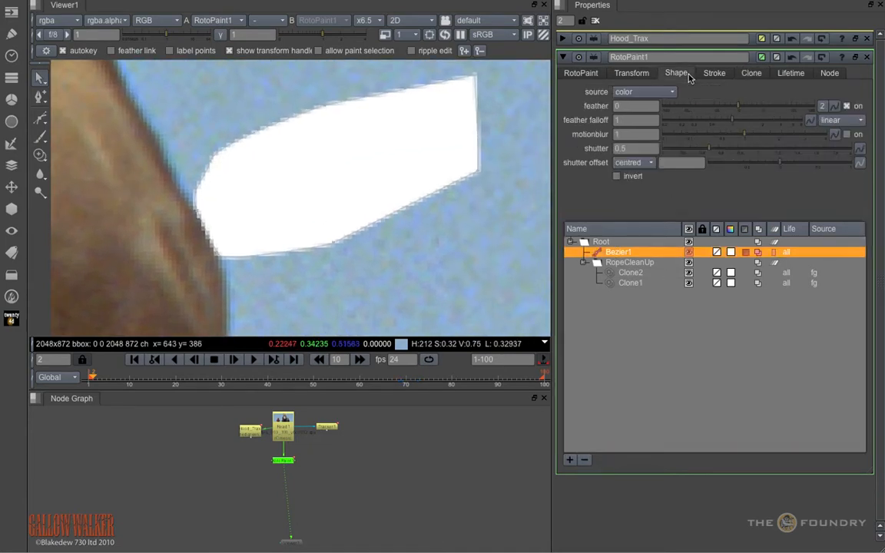
pyautogui.click(644, 94)
pyautogui.click(645, 106)
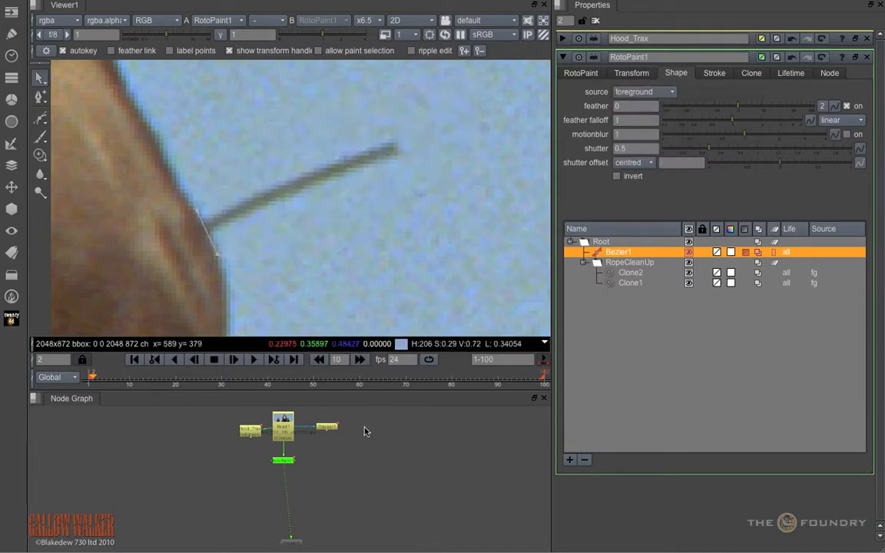
# Step: Give Bezier1's clone translate y a negative offset so that clean sky covers the wire stub, and deselect the shape
pyautogui.click(751, 74)
pyautogui.moveTo(664, 91); pyautogui.dragTo(586, 103, button='middle')
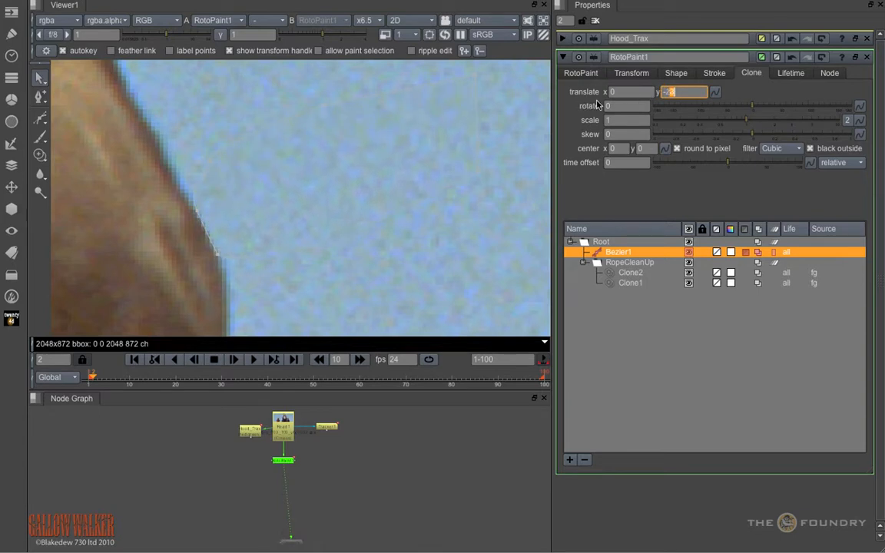
pyautogui.click(419, 244)
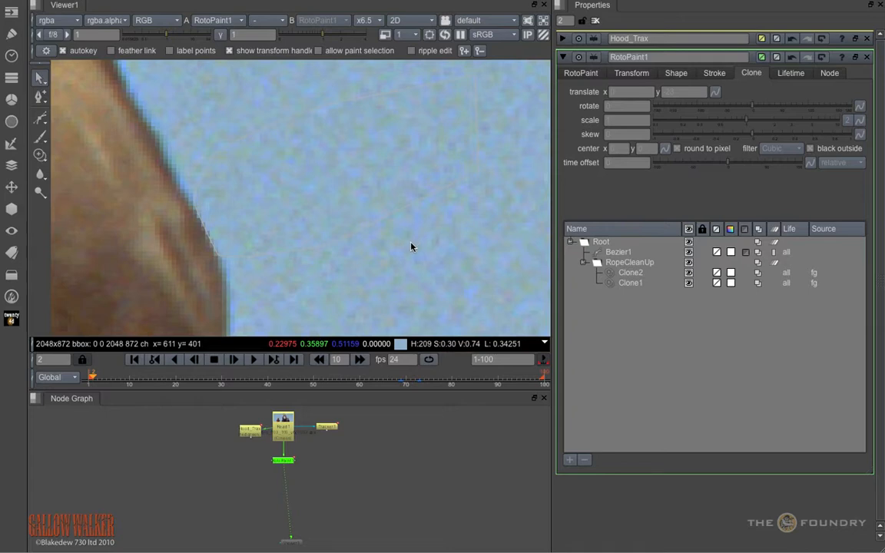
# Step: Review the single track in the Hood_Trax tracker and set its transform to stabilize
pyautogui.doubleClick(254, 435)
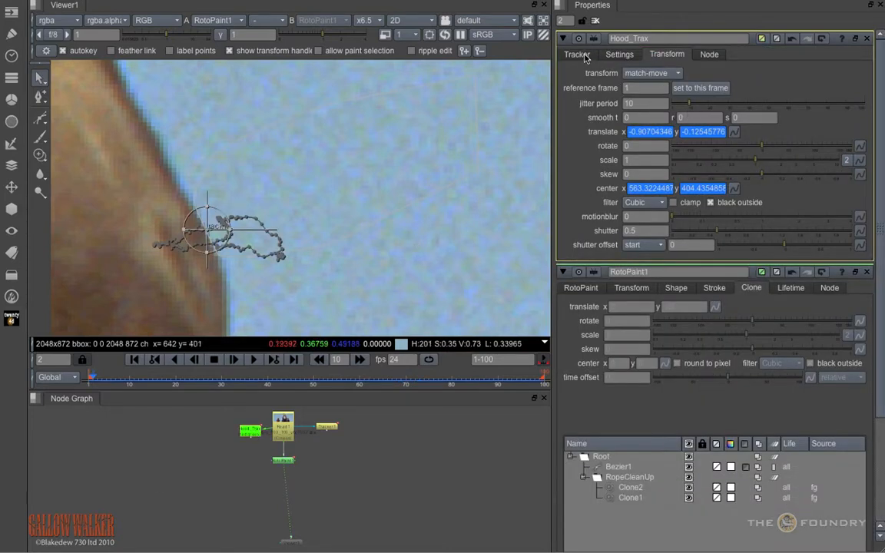
pyautogui.click(578, 55)
pyautogui.moveTo(103, 386)
pyautogui.mouseDown()
pyautogui.moveTo(197, 382)
pyautogui.moveTo(91, 386)
pyautogui.mouseUp()
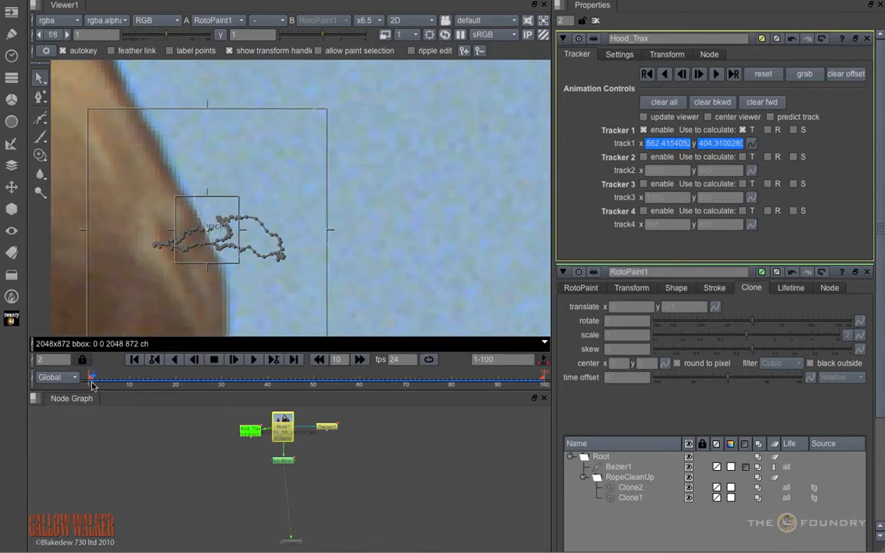
pyautogui.click(667, 54)
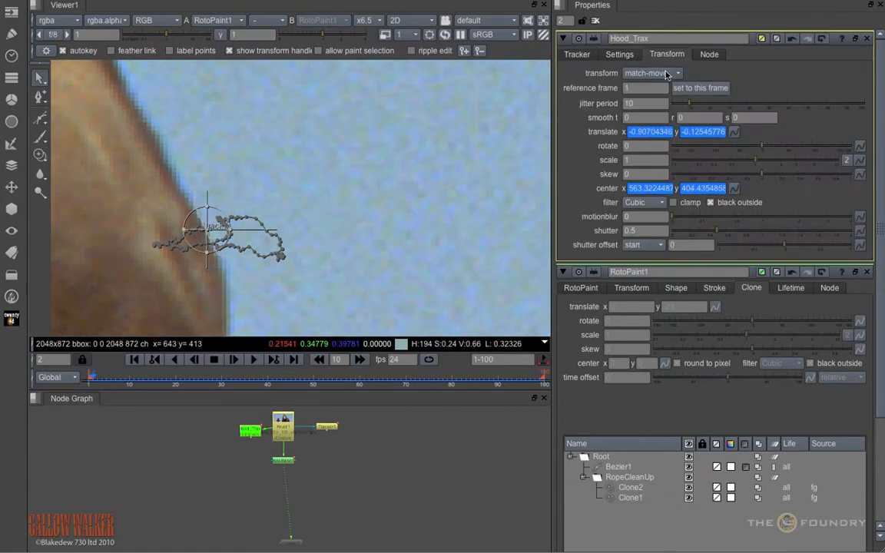
pyautogui.click(649, 74)
pyautogui.click(653, 61)
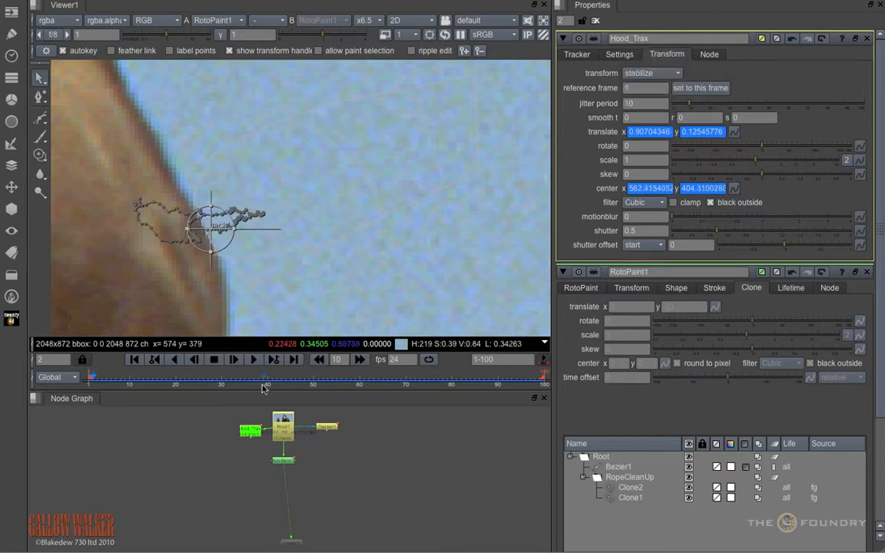
# Step: Bring RotoPaint1's properties to the front, collapse Hood_Trax, and inspect the hood edge up close at frame 10
pyautogui.doubleClick(282, 461)
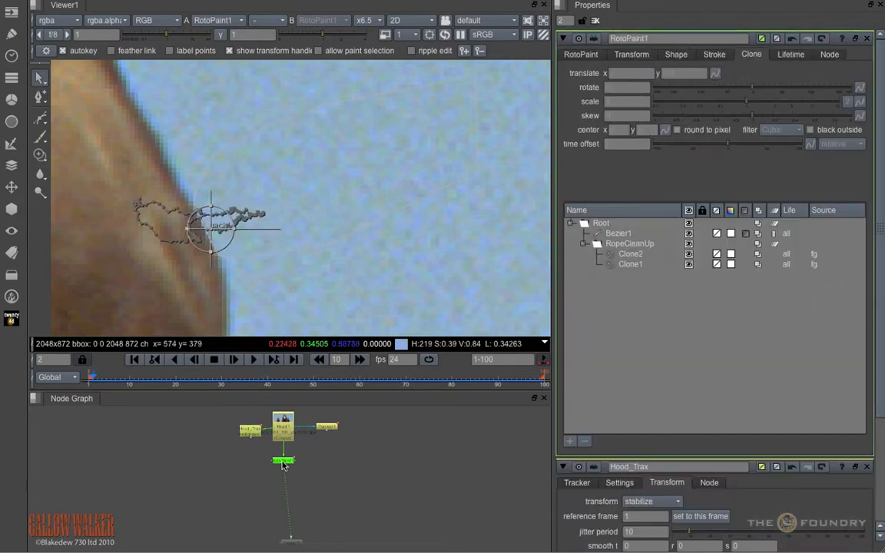
pyautogui.click(562, 467)
pyautogui.scroll(5, 252, 208)
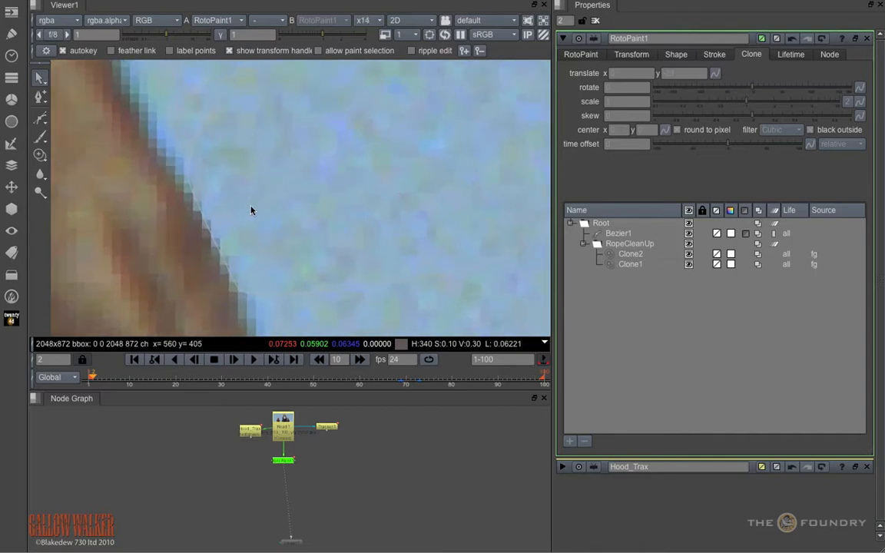
pyautogui.click(131, 382)
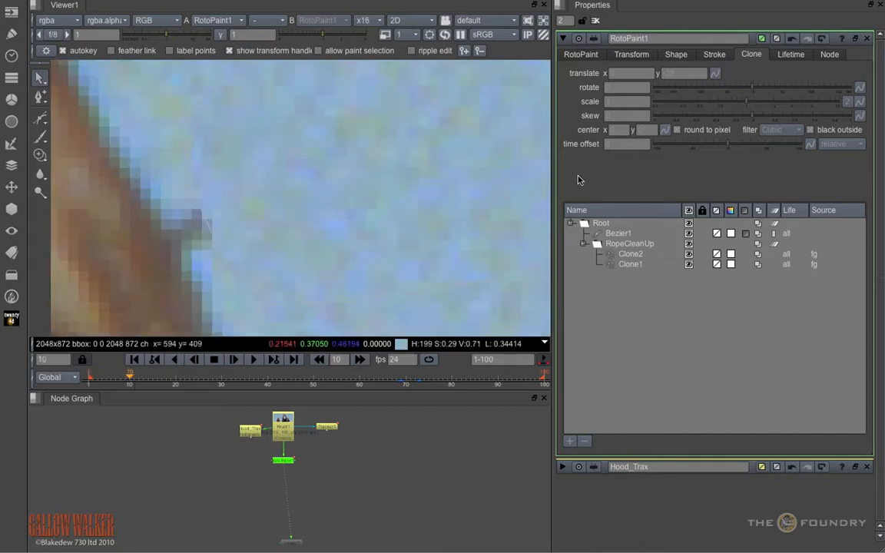
# Step: View the Hood_Trax output while editing RotoPaint1, and move Bezier1's two points beside the hood onto the hood's edge at frame 10
pyautogui.click(578, 55)
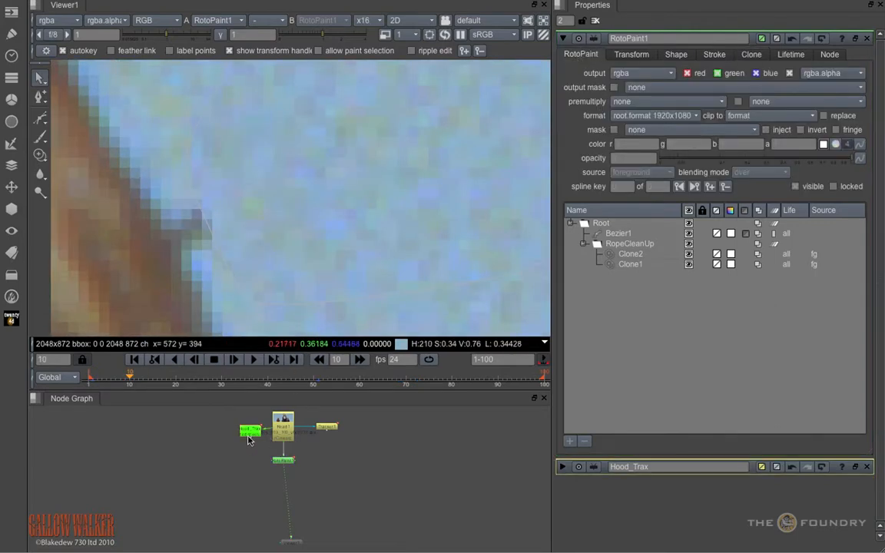
pyautogui.press('1')
pyautogui.moveTo(120, 139); pyautogui.dragTo(320, 369)
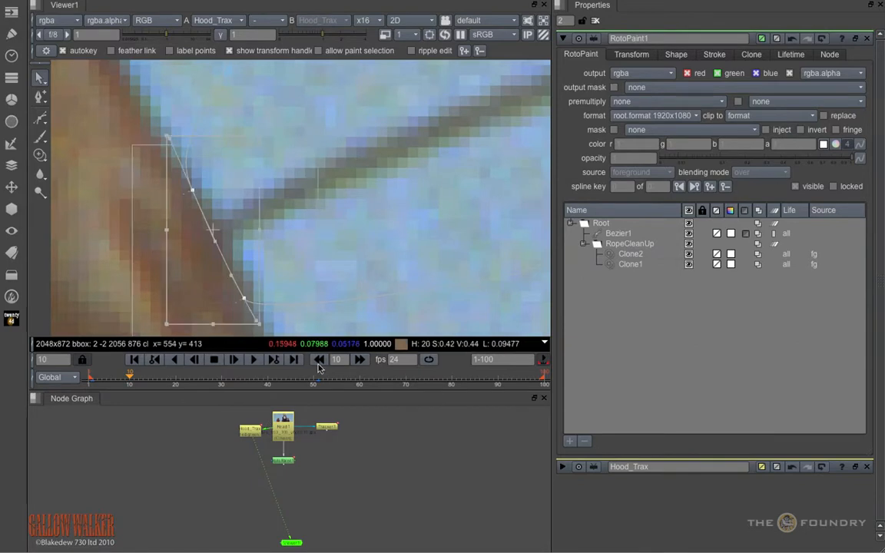
pyautogui.moveTo(219, 234); pyautogui.dragTo(251, 223)
pyautogui.scroll(-2, 361, 239)
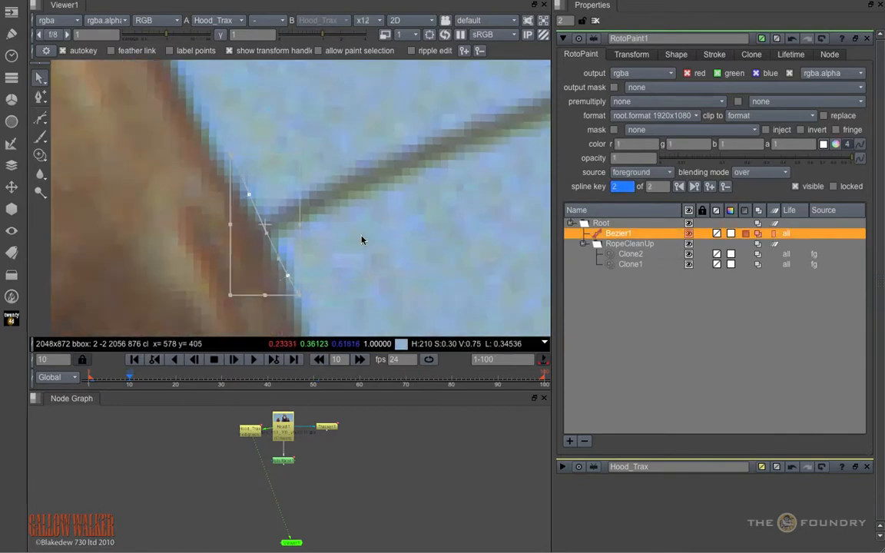
# Step: Reposition Bezier1 along the hood's edge every 10 frames from 20 to 100, deselect it, and view RotoPaint1's output at frame 2
pyautogui.click(176, 384)
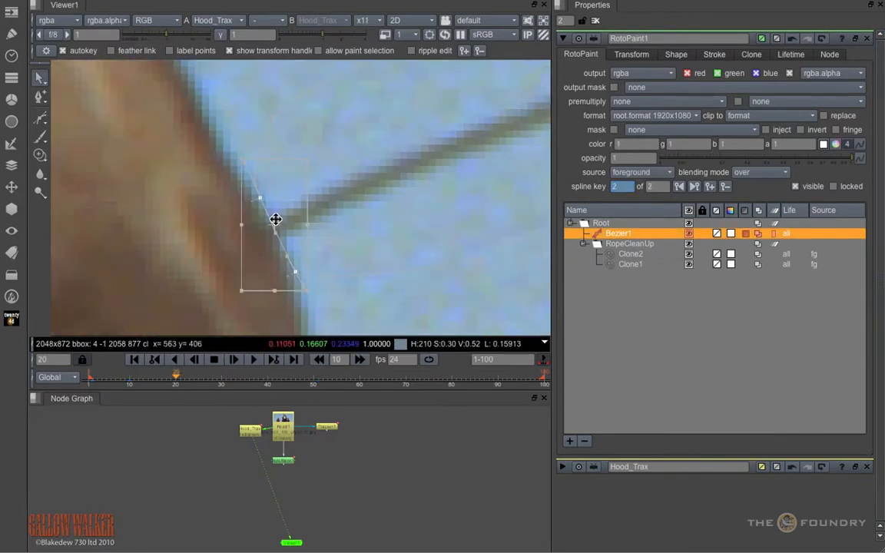
pyautogui.moveTo(275, 221); pyautogui.dragTo(273, 228)
pyautogui.click(223, 384)
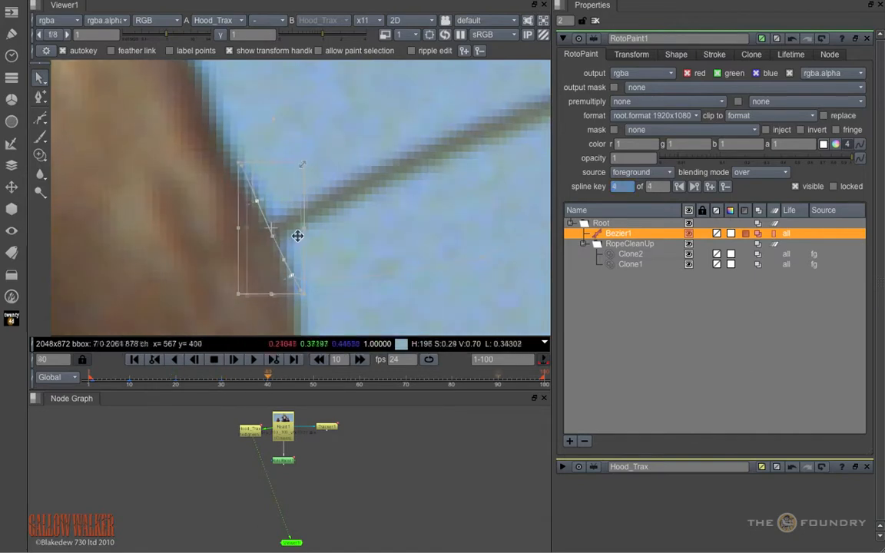
pyautogui.moveTo(301, 148); pyautogui.dragTo(299, 147)
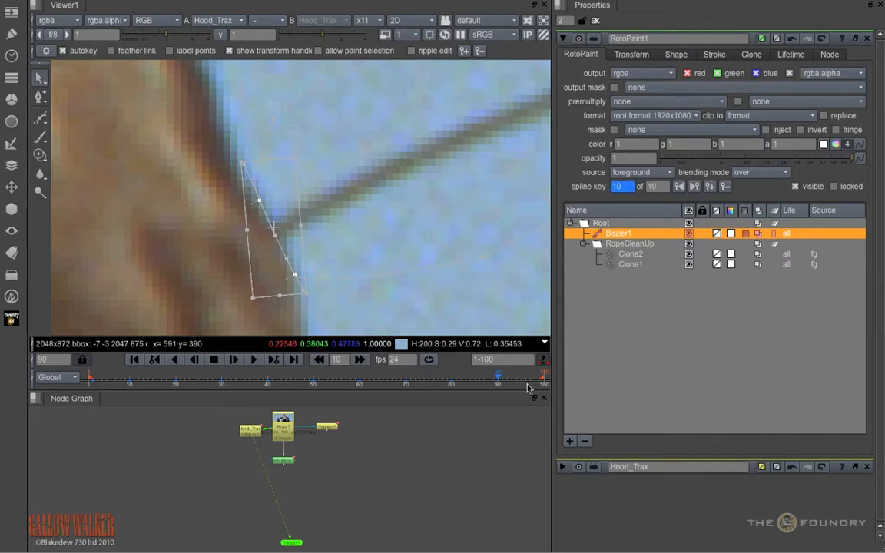
pyautogui.click(541, 384)
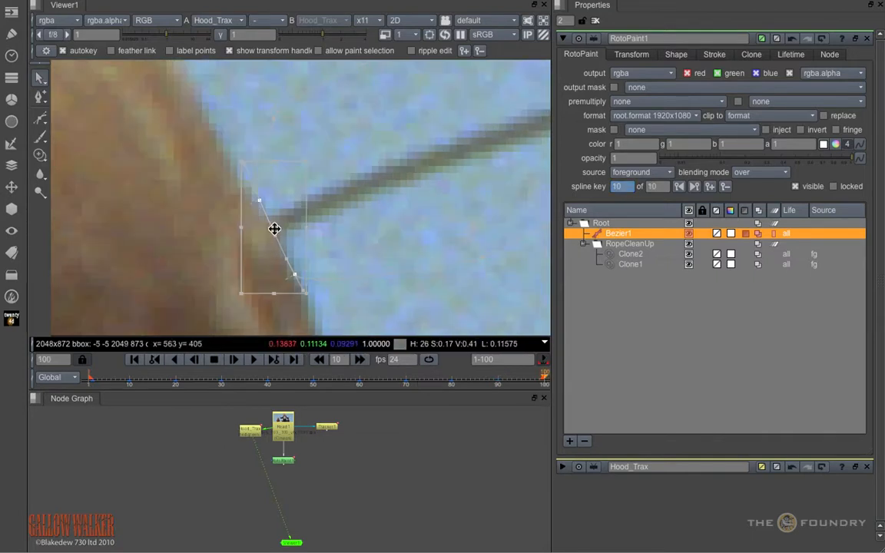
pyautogui.click(400, 238)
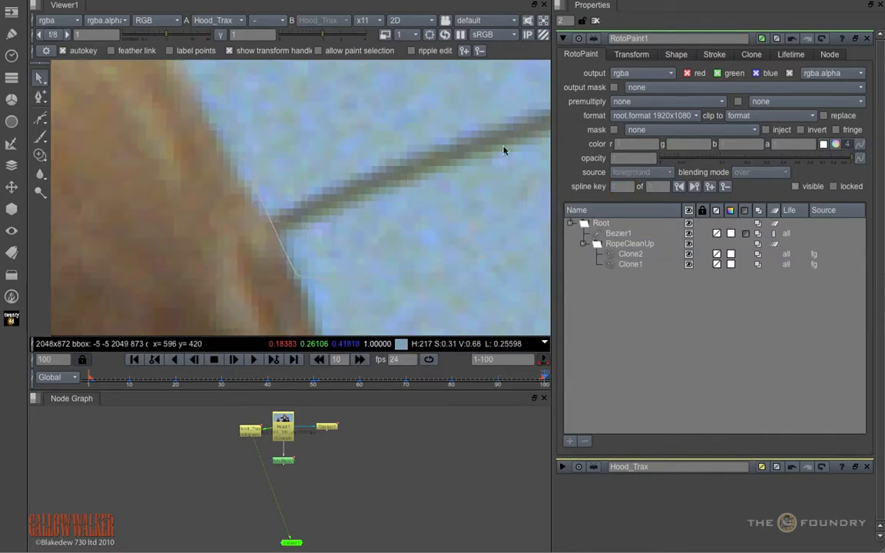
pyautogui.moveTo(521, 385); pyautogui.dragTo(93, 388)
pyautogui.press('1')
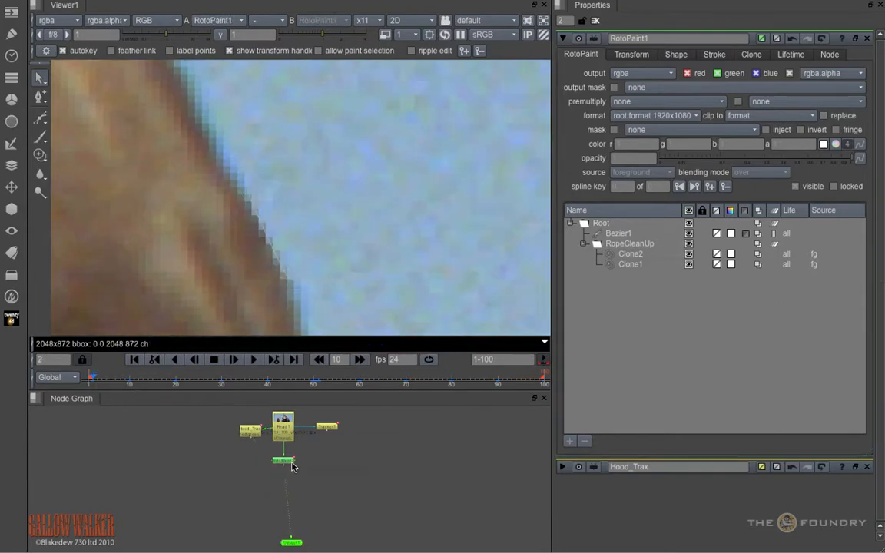
# Step: Put Bezier1 into a new layer under Root and rename the layer HoodCleanUp
pyautogui.click(627, 235)
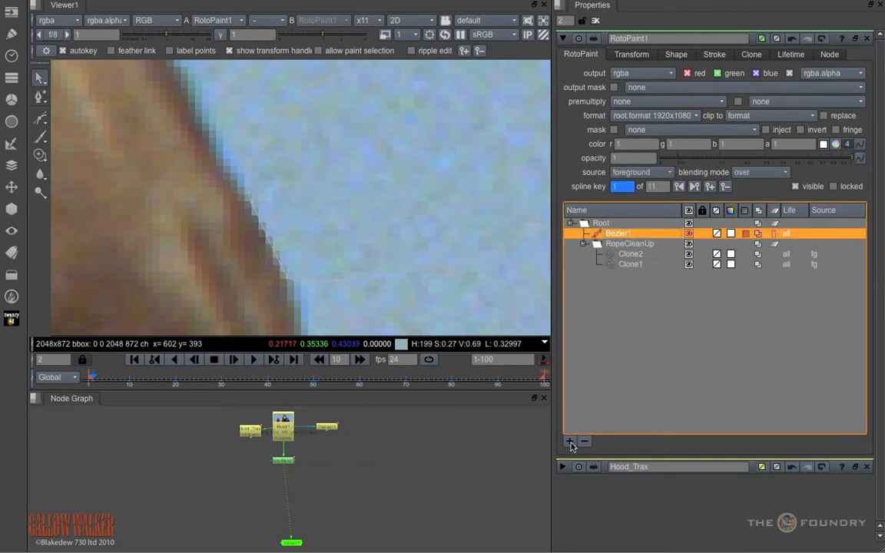
pyautogui.click(570, 442)
pyautogui.moveTo(624, 246); pyautogui.dragTo(623, 236)
pyautogui.click(624, 237)
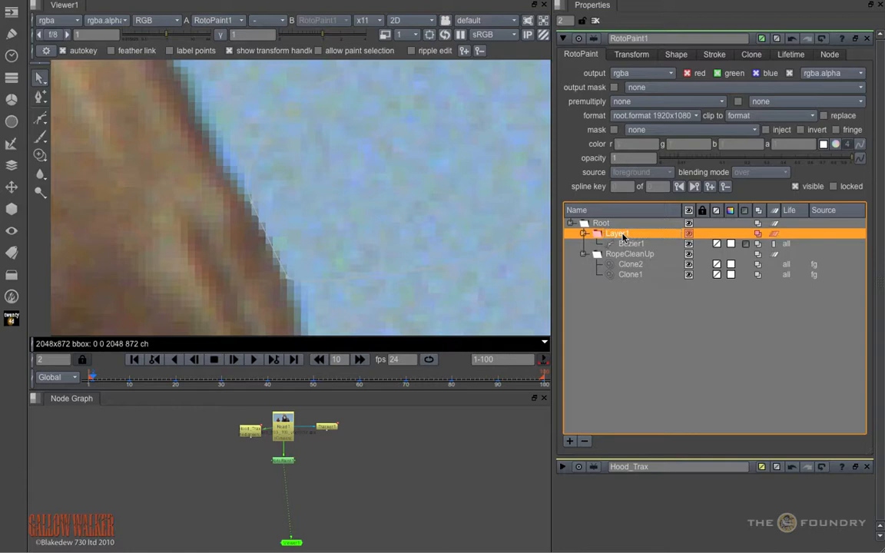
pyautogui.doubleClick(624, 236)
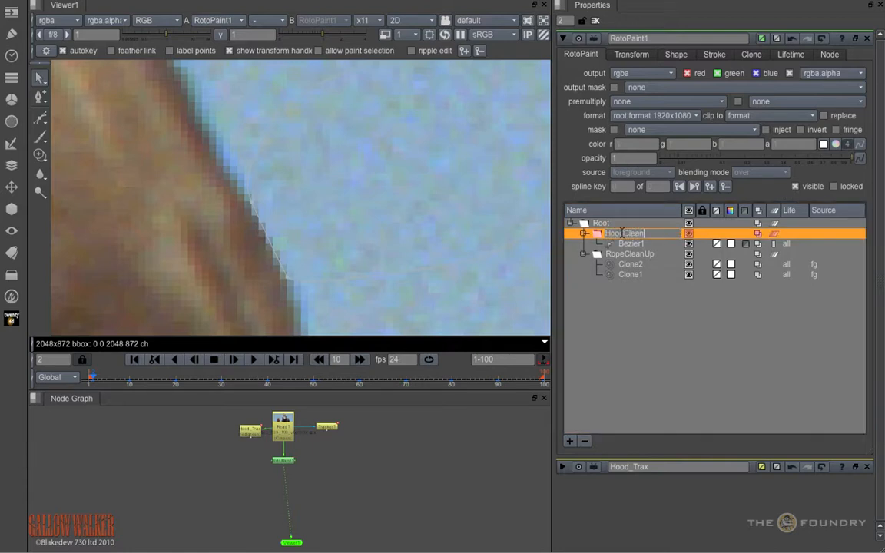
pyautogui.click(617, 380)
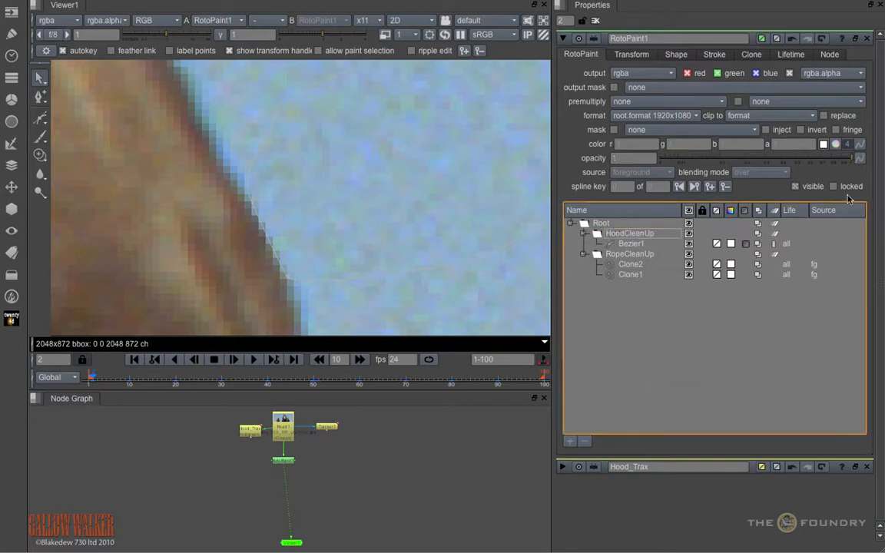
# Step: Expand Hood_Trax's properties and set its transform to match-move
pyautogui.click(564, 468)
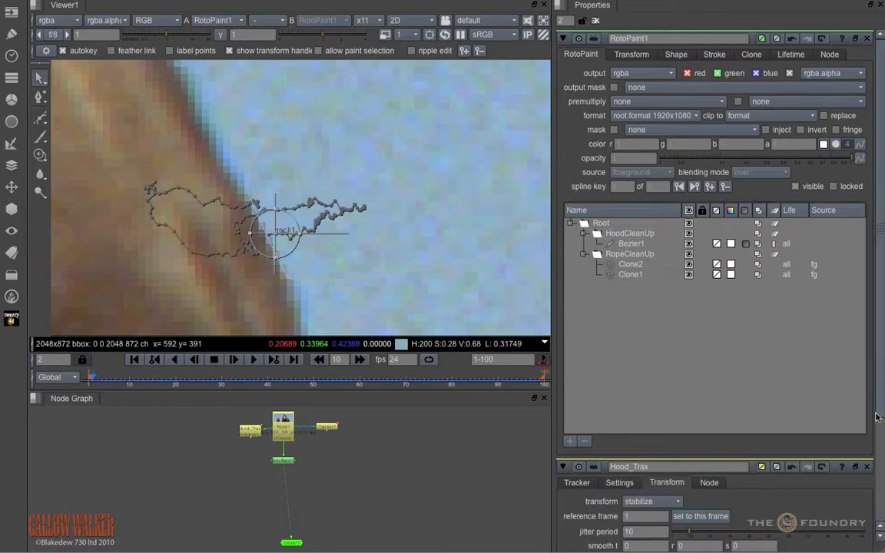
pyautogui.scroll(-3, 877, 417)
pyautogui.click(654, 445)
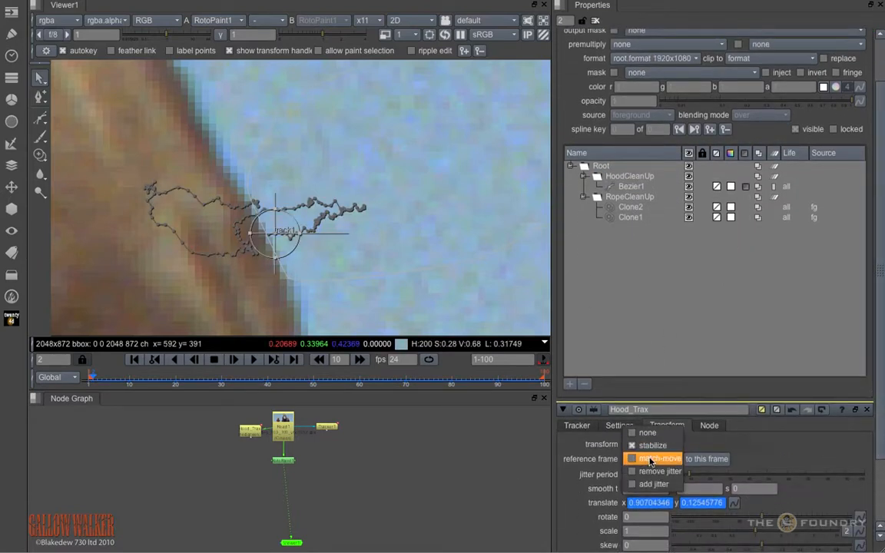
pyautogui.click(651, 459)
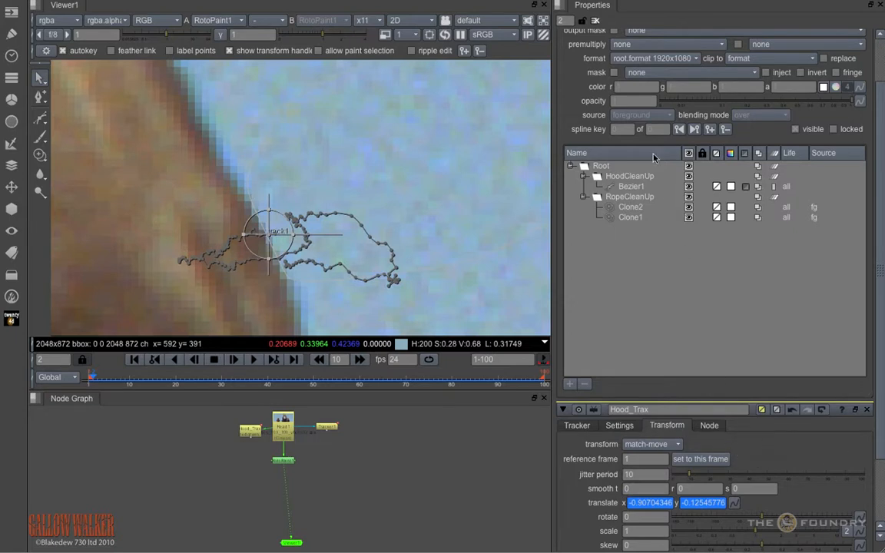
# Step: Link the HoodCleanUp layer's translate and center to Hood_Trax's translate and center
pyautogui.click(628, 178)
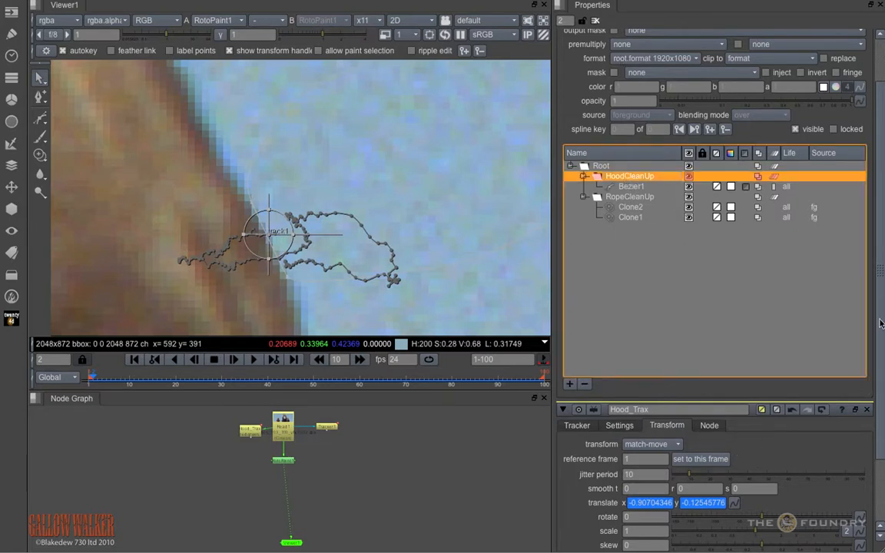
pyautogui.scroll(2, 882, 356)
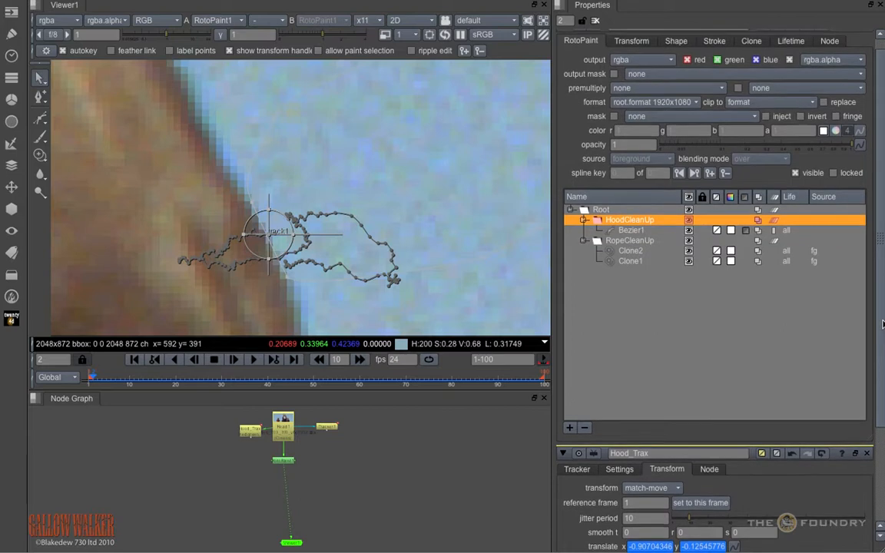
pyautogui.click(631, 41)
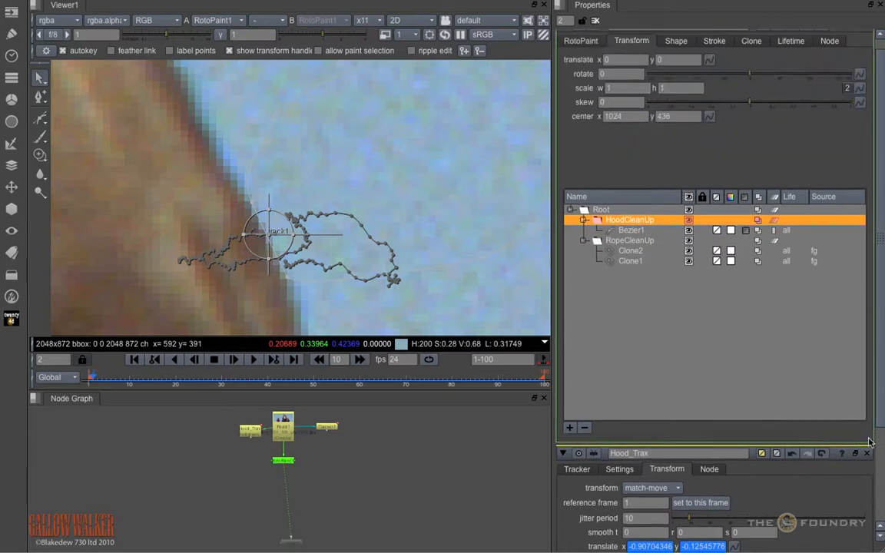
pyautogui.moveTo(871, 442); pyautogui.dragTo(853, 338)
pyautogui.keyDown('ctrl'); pyautogui.moveTo(734, 444); pyautogui.dragTo(629, 60); pyautogui.keyUp('ctrl')
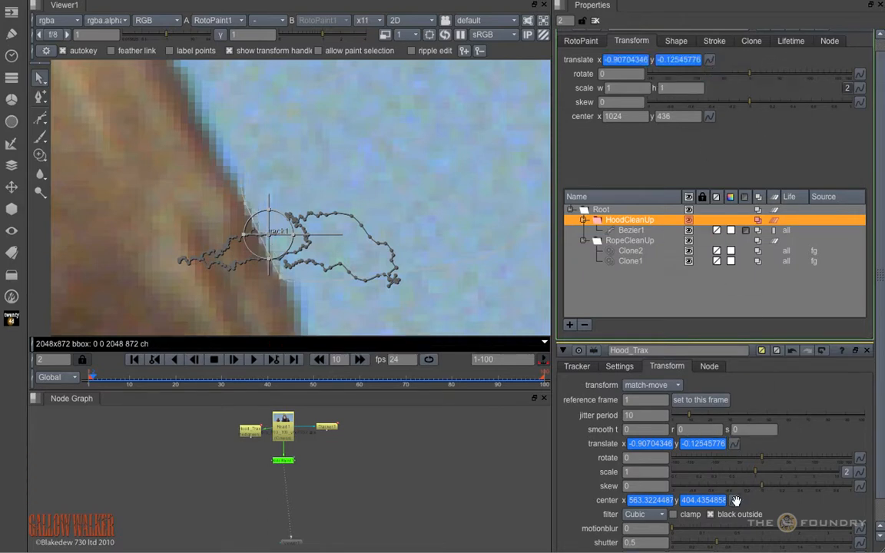
pyautogui.keyDown('ctrl'); pyautogui.moveTo(737, 501); pyautogui.dragTo(624, 116); pyautogui.keyUp('ctrl')
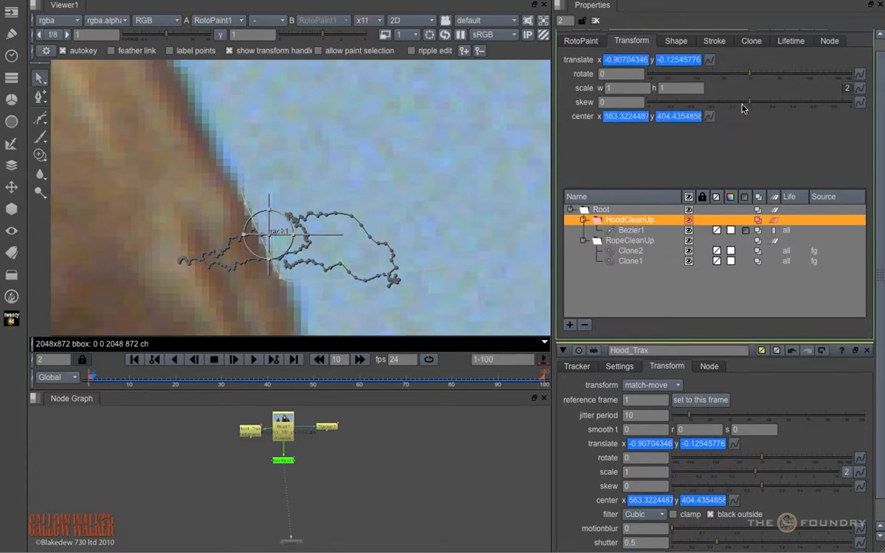
# Step: Collapse Hood_Trax, hide the viewer overlay, and check the cleaned hood edge between frames 3 and 40
pyautogui.moveTo(96, 382)
pyautogui.mouseDown()
pyautogui.moveTo(192, 389)
pyautogui.moveTo(277, 380)
pyautogui.moveTo(518, 393)
pyautogui.moveTo(97, 385)
pyautogui.mouseUp()
pyautogui.click(564, 351)
pyautogui.click(586, 55)
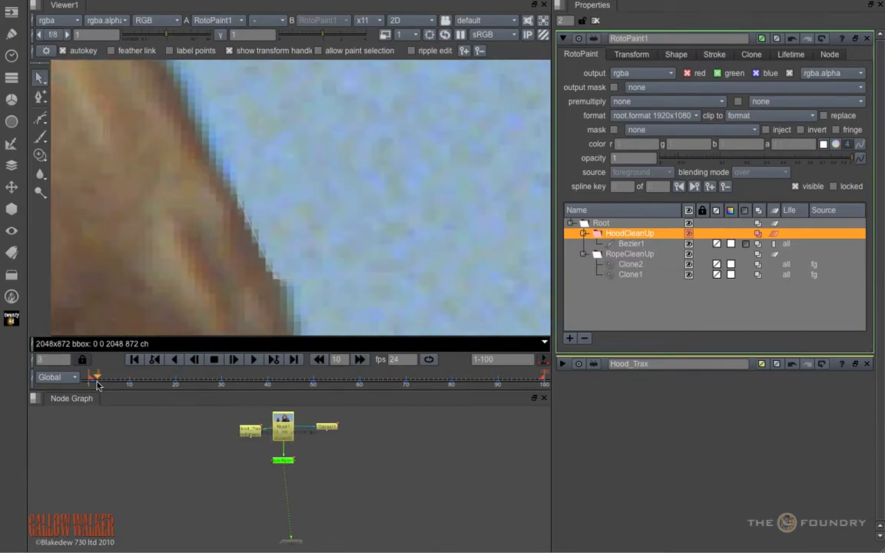
pyautogui.click(397, 190)
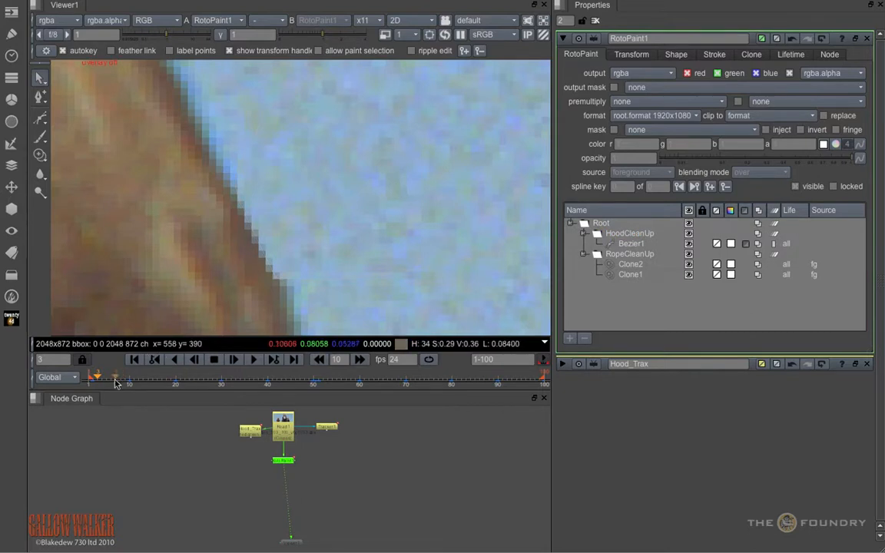
pyautogui.moveTo(115, 384); pyautogui.dragTo(268, 376)
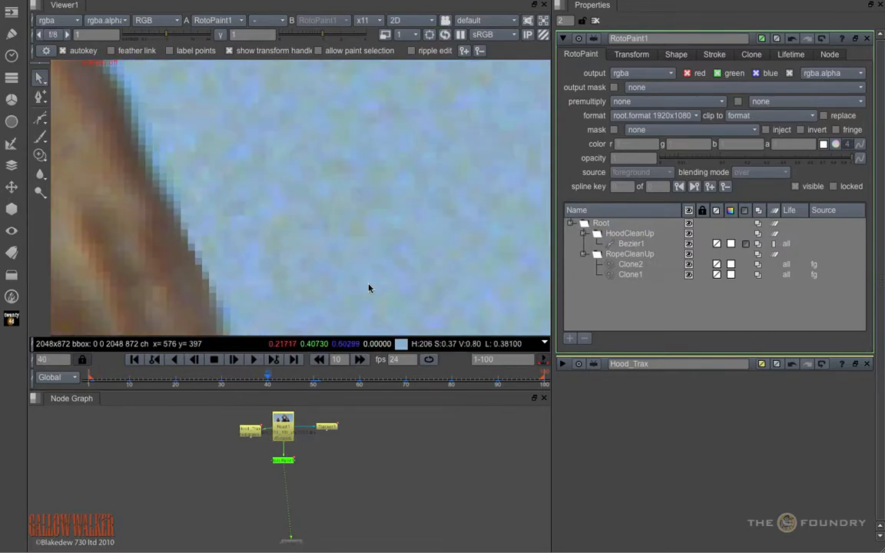
pyautogui.scroll(-5, 369, 292)
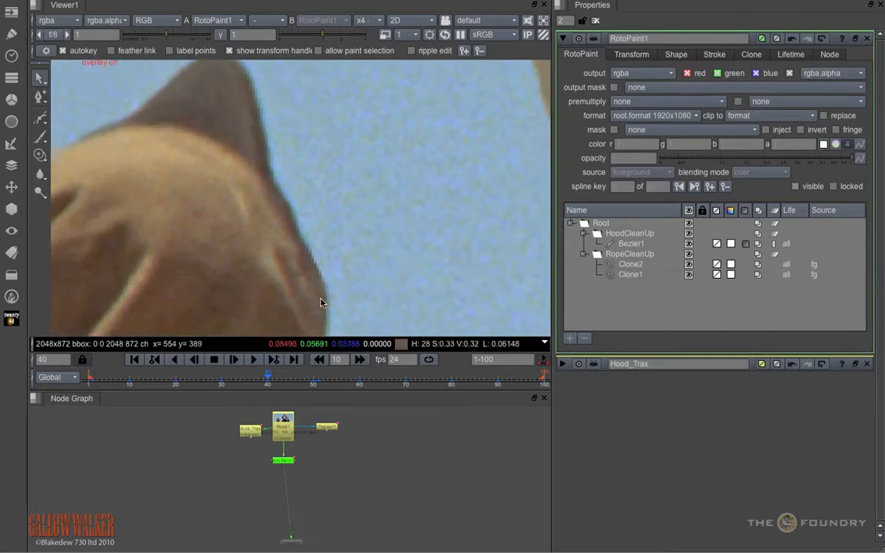
pyautogui.scroll(-1, 320, 298)
pyautogui.moveTo(102, 381)
pyautogui.mouseDown()
pyautogui.moveTo(130, 381)
pyautogui.moveTo(103, 384)
pyautogui.mouseUp()
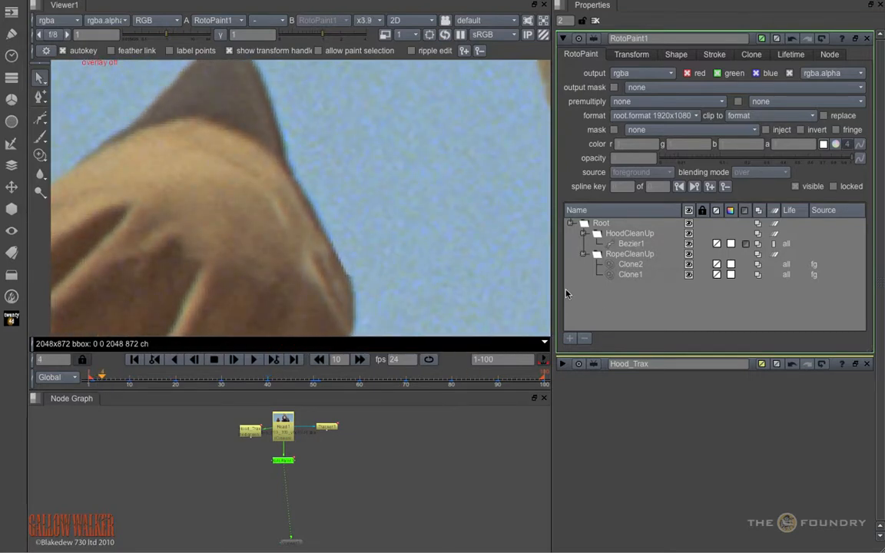
# Step: Soften Bezier1 with a feather of 4 and a feather falloff of 4.7, and check the hood edge at frame 2
pyautogui.click(646, 244)
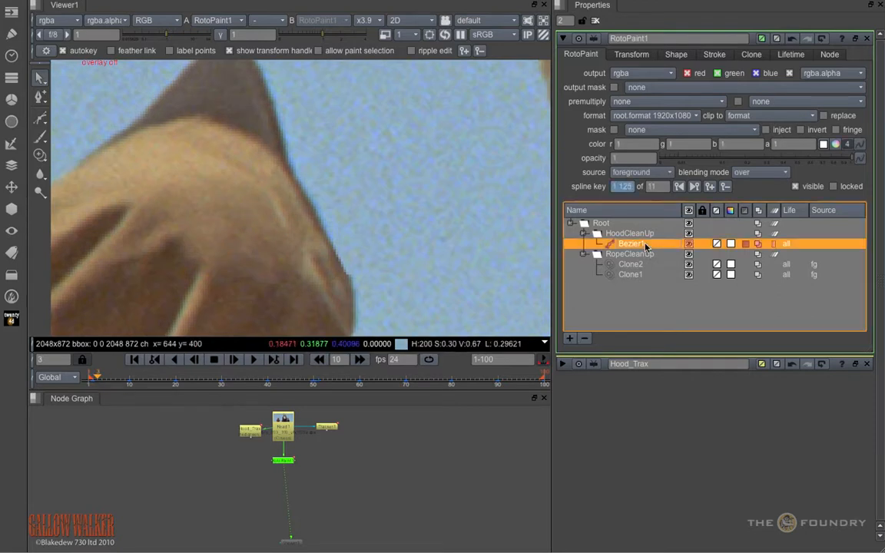
pyautogui.click(678, 55)
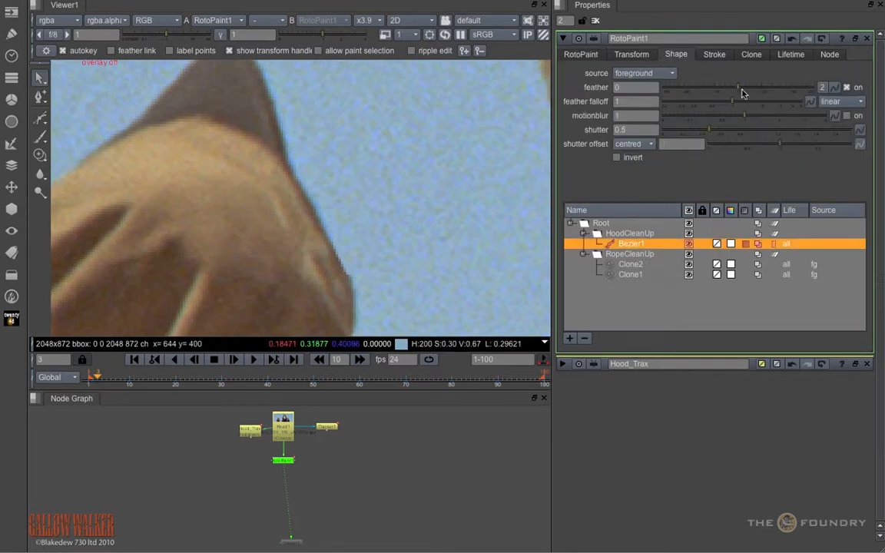
pyautogui.moveTo(743, 93); pyautogui.dragTo(754, 98)
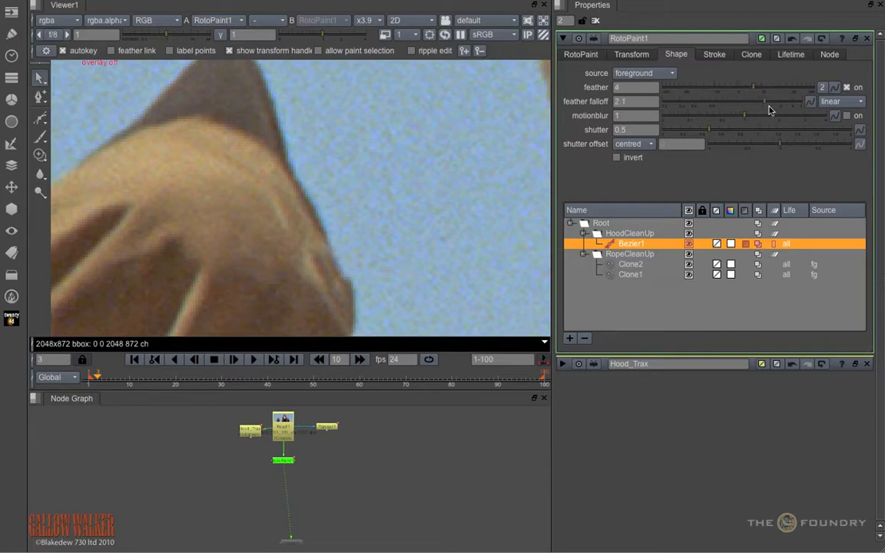
pyautogui.moveTo(780, 113); pyautogui.dragTo(796, 115)
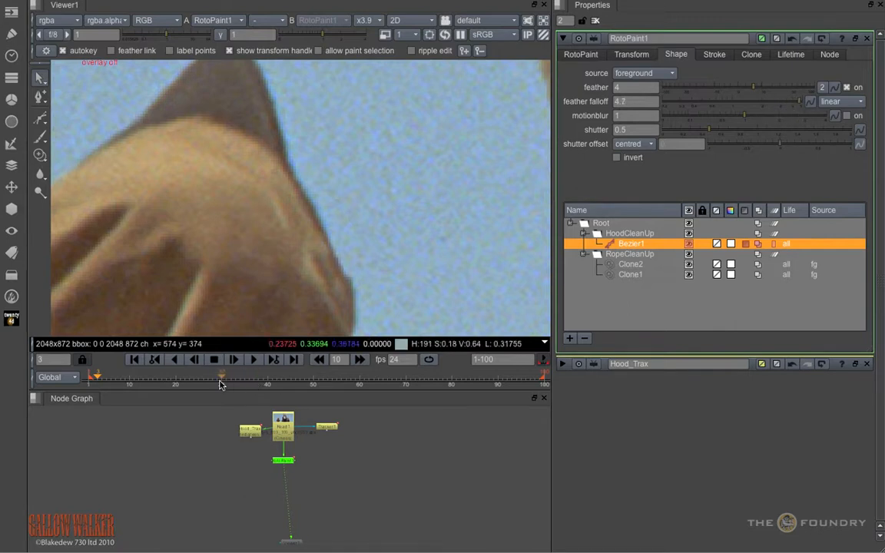
pyautogui.moveTo(220, 385); pyautogui.dragTo(91, 382)
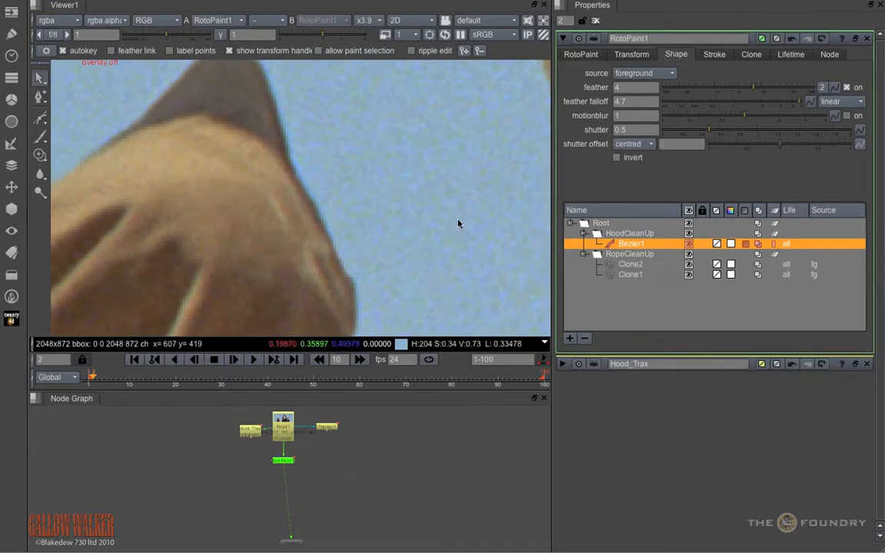
# Step: Enable ripple edit for all keys and move Bezier1's points closer to the hood's edge at frame 2
pyautogui.scroll(2, 378, 251)
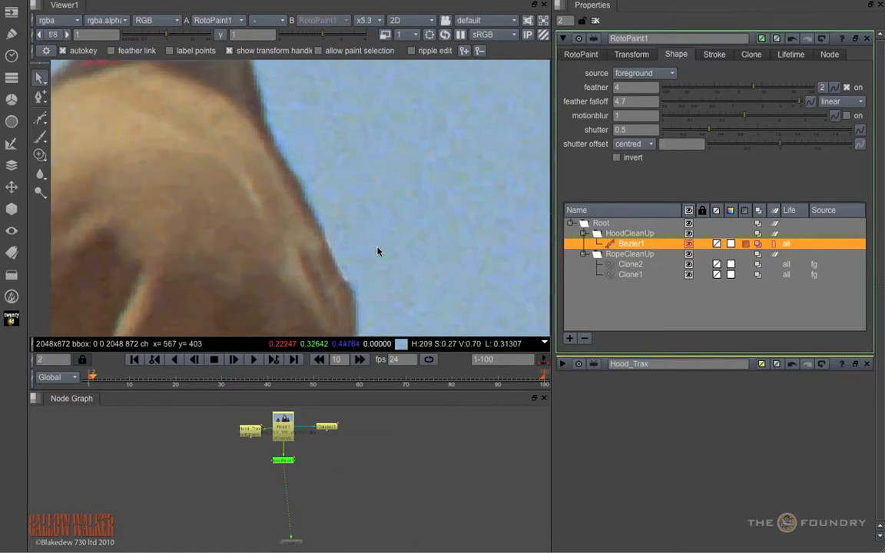
pyautogui.scroll(3, 378, 251)
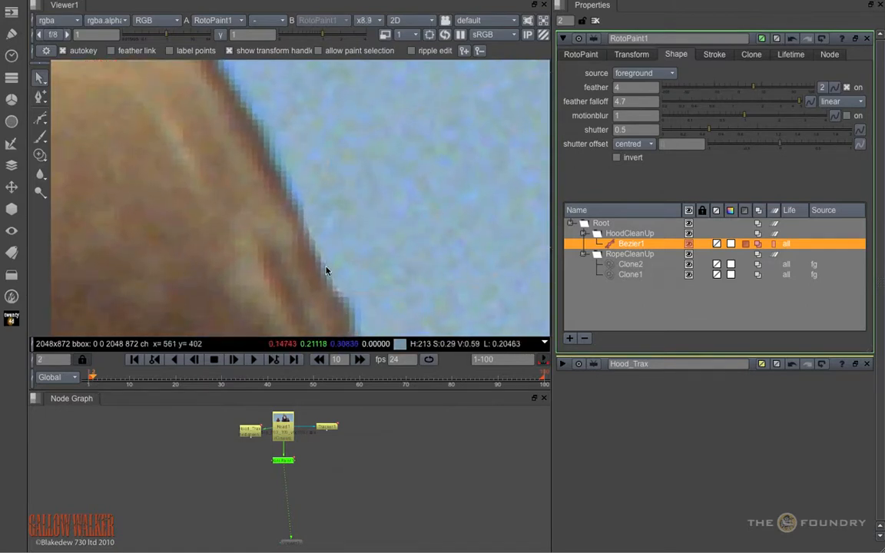
pyautogui.click(411, 50)
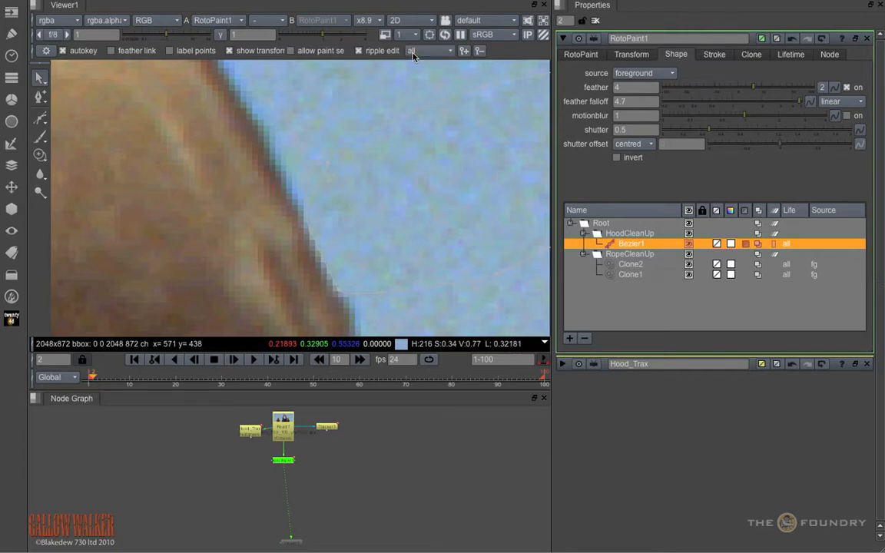
pyautogui.click(323, 261)
pyautogui.moveTo(339, 292); pyautogui.dragTo(352, 294)
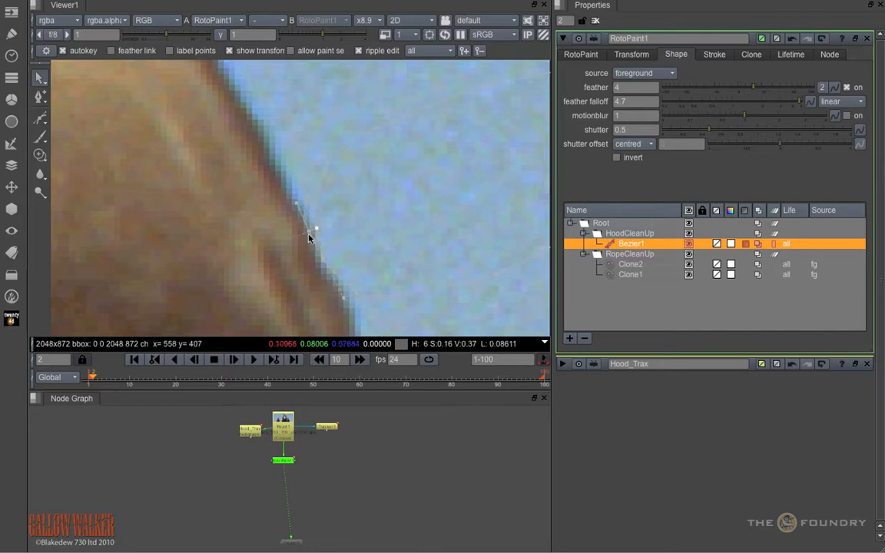
pyautogui.moveTo(306, 229); pyautogui.dragTo(319, 227)
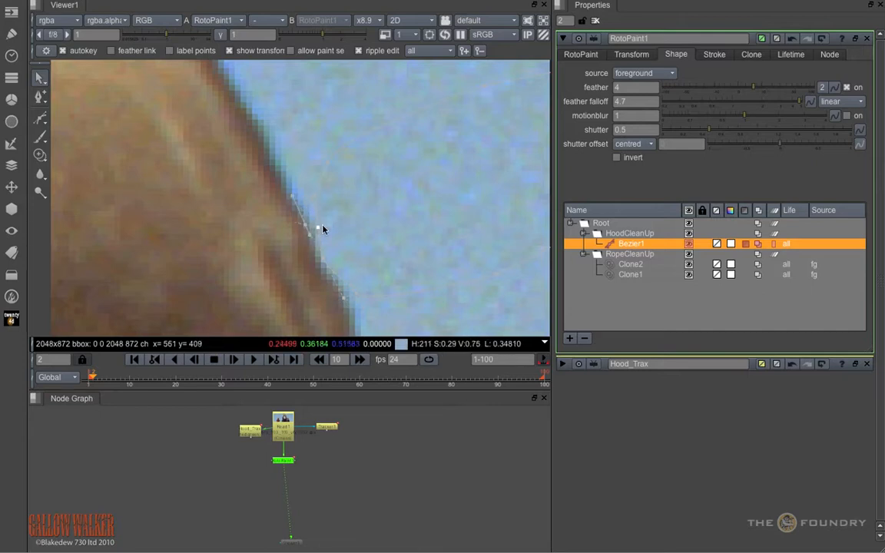
# Step: Deselect Bezier1 and review the hood and rope cleanup on the wider frame between frames 67 and 95
pyautogui.moveTo(130, 376); pyautogui.dragTo(393, 408)
pyautogui.click(416, 309)
pyautogui.press('f')
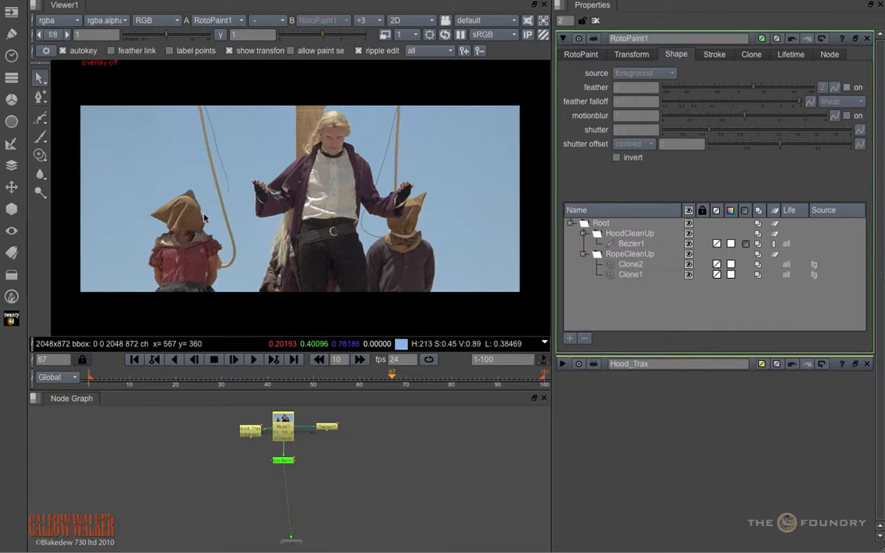
pyautogui.scroll(5, 254, 196)
pyautogui.scroll(3, 254, 196)
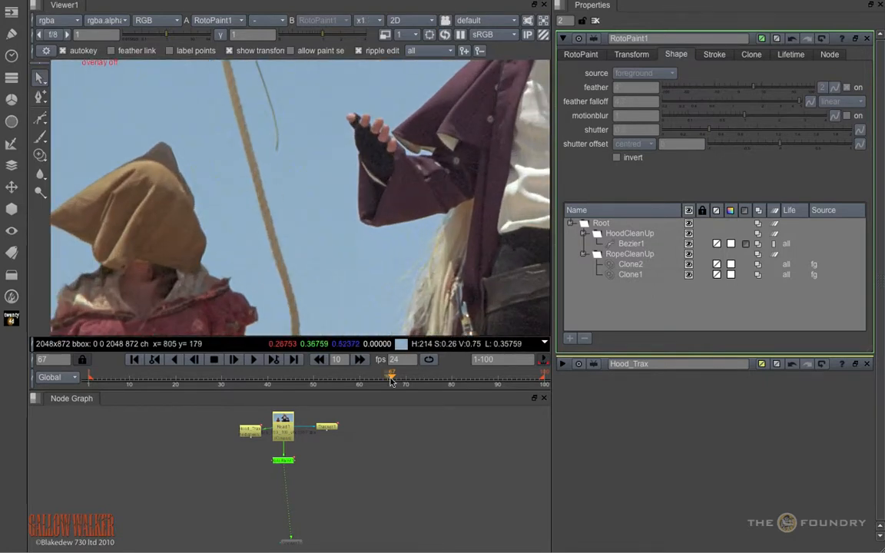
pyautogui.click(428, 388)
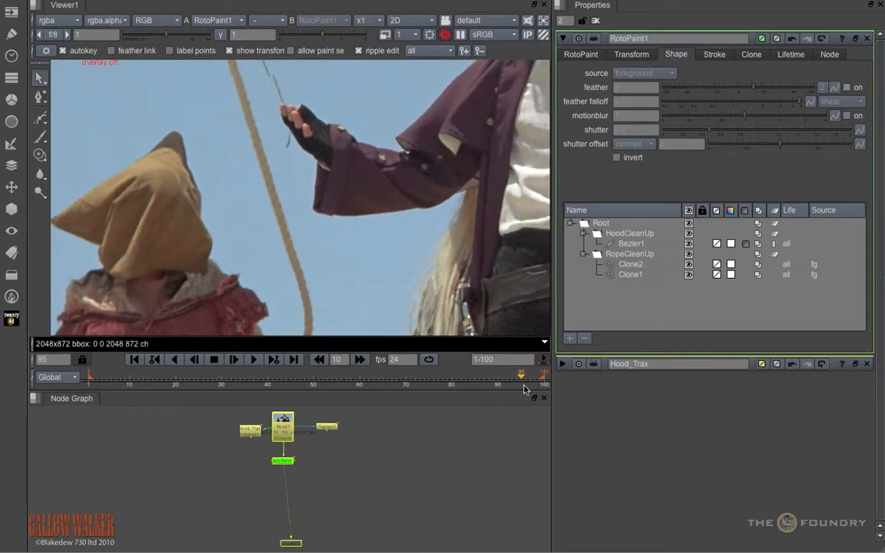